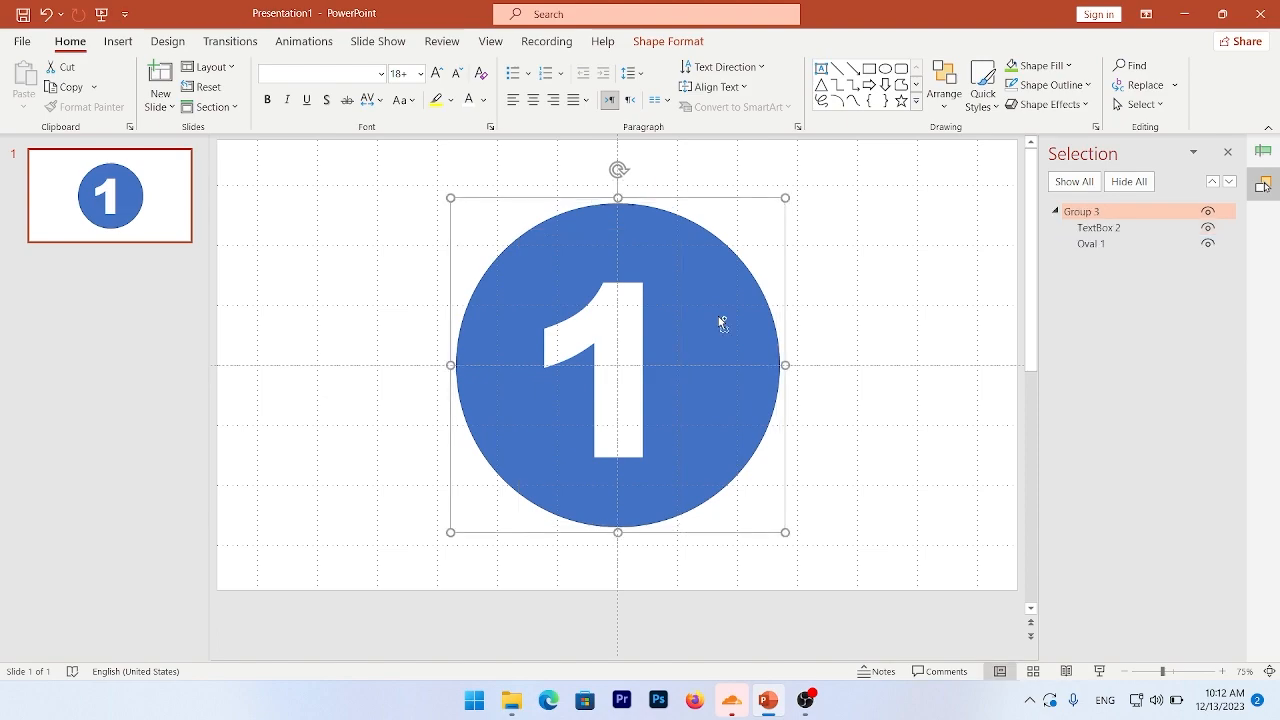
Duplicate the numbered circle group into a row of five across the slide and renumber the copies 2 to 5
scroll(718, 317, "down", 4)
left_click_drag(662, 379, 469, 365)
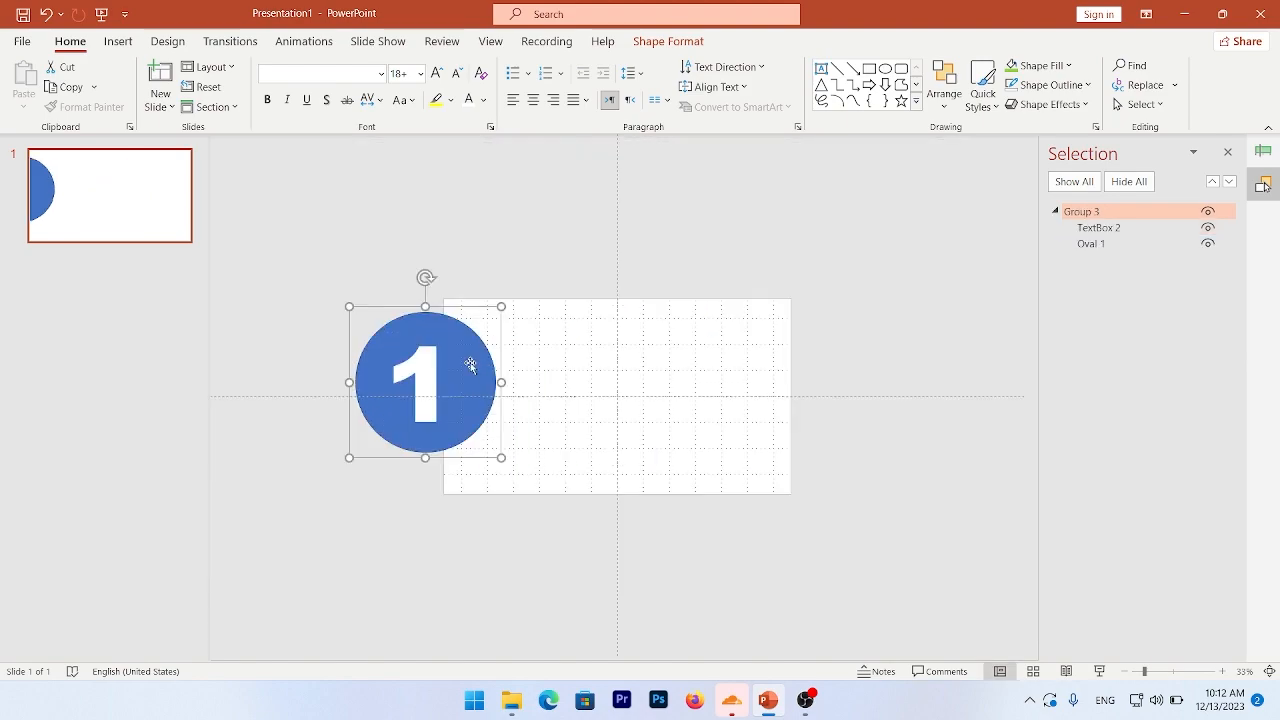
left_click_drag(470, 363, 837, 384, "ctrl")
scroll(618, 448, "up", 2)
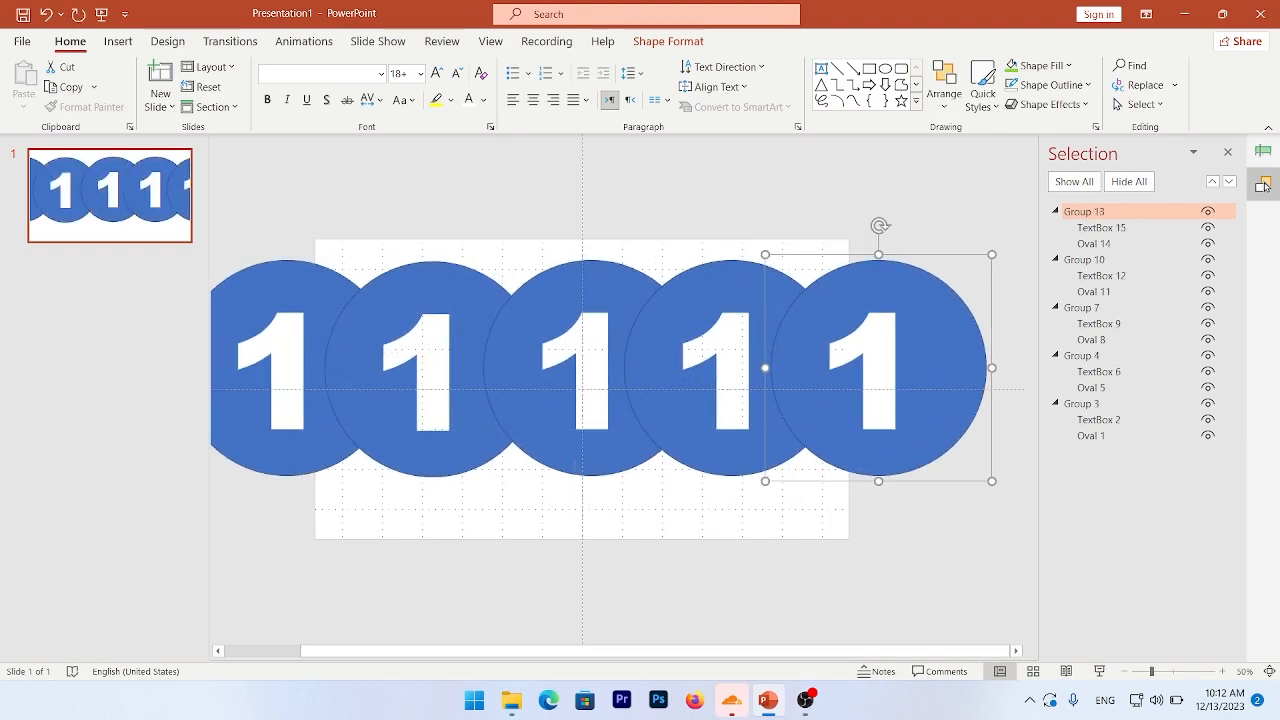
left_click(428, 395)
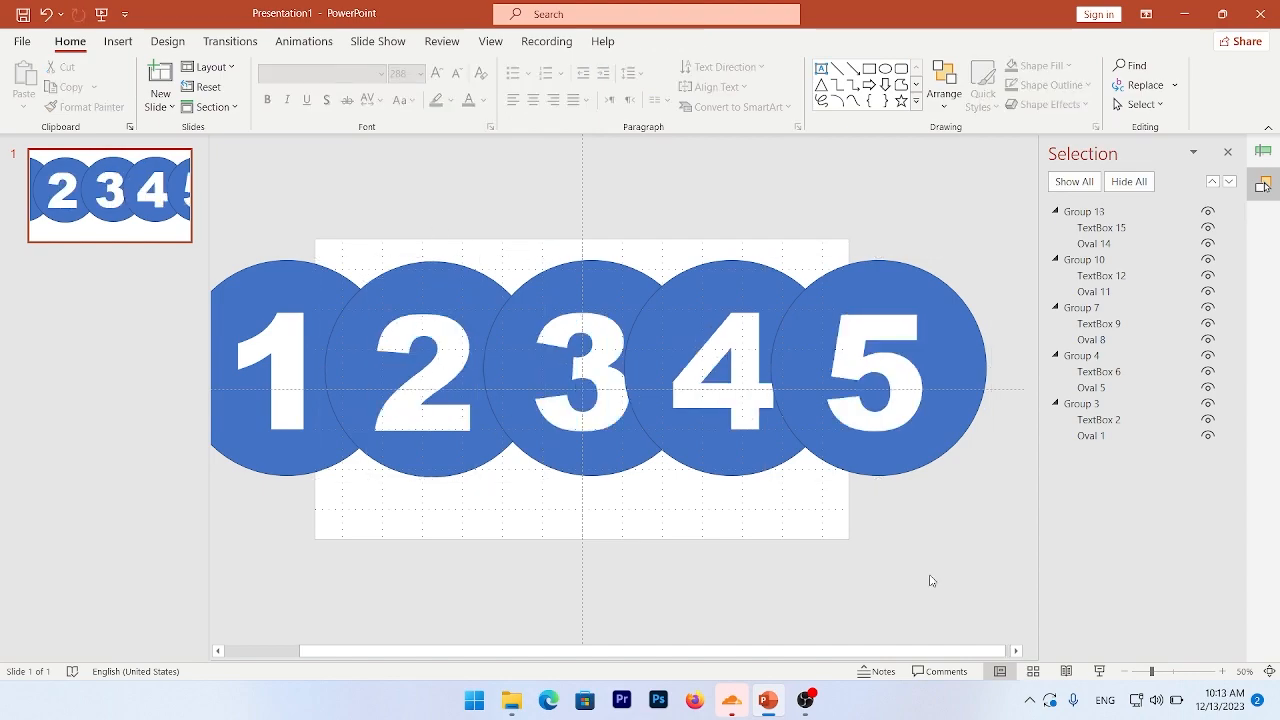
Fill the circle behind number 5 with standard dark red
left_click(858, 278)
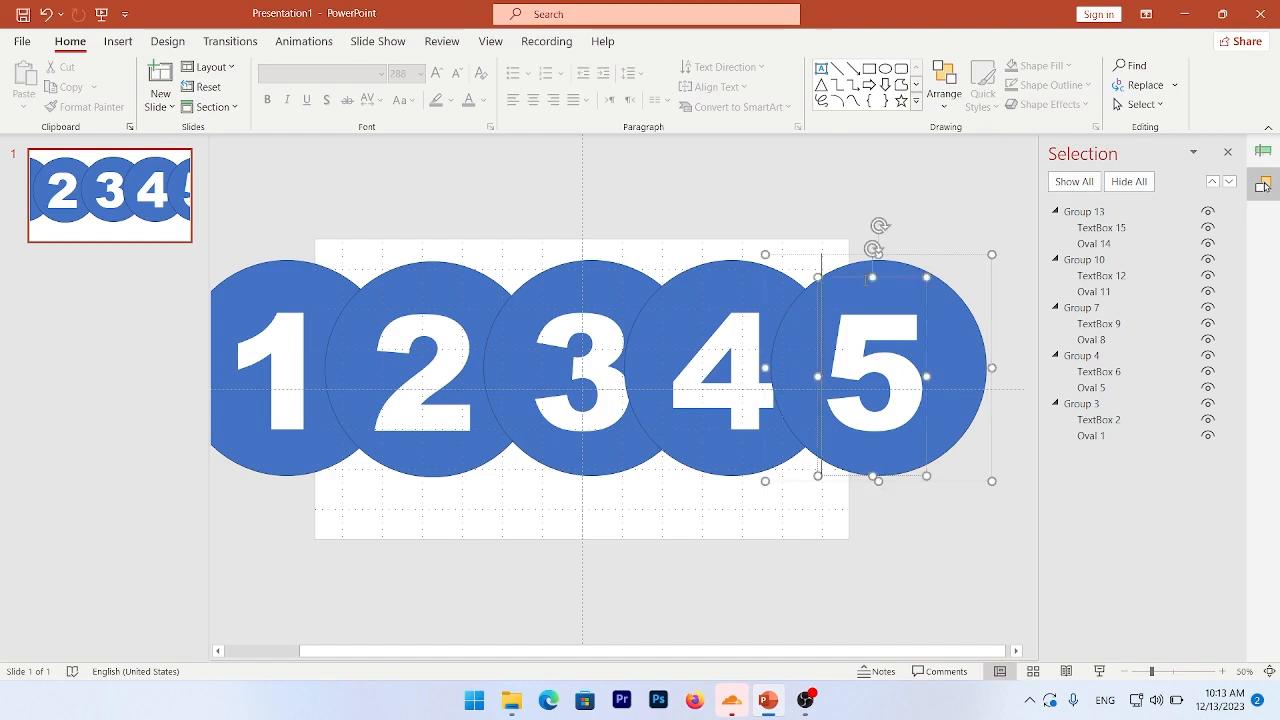
left_click(856, 274)
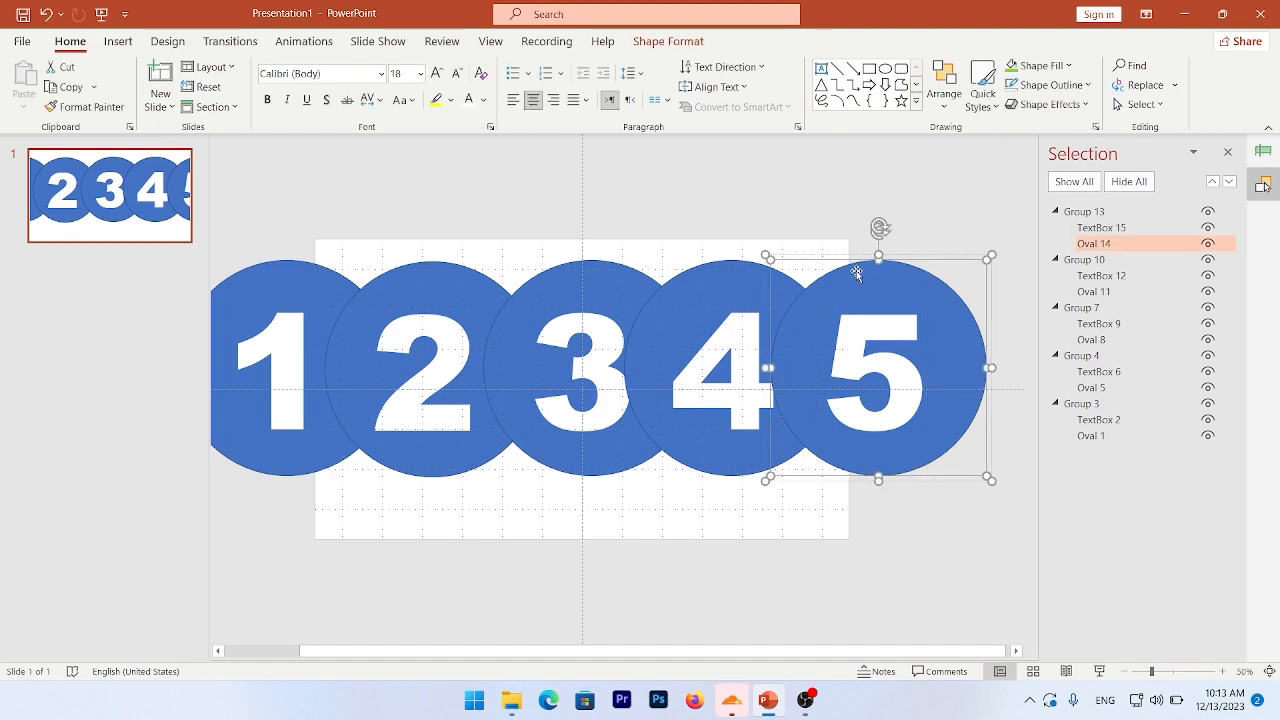
left_click(667, 42)
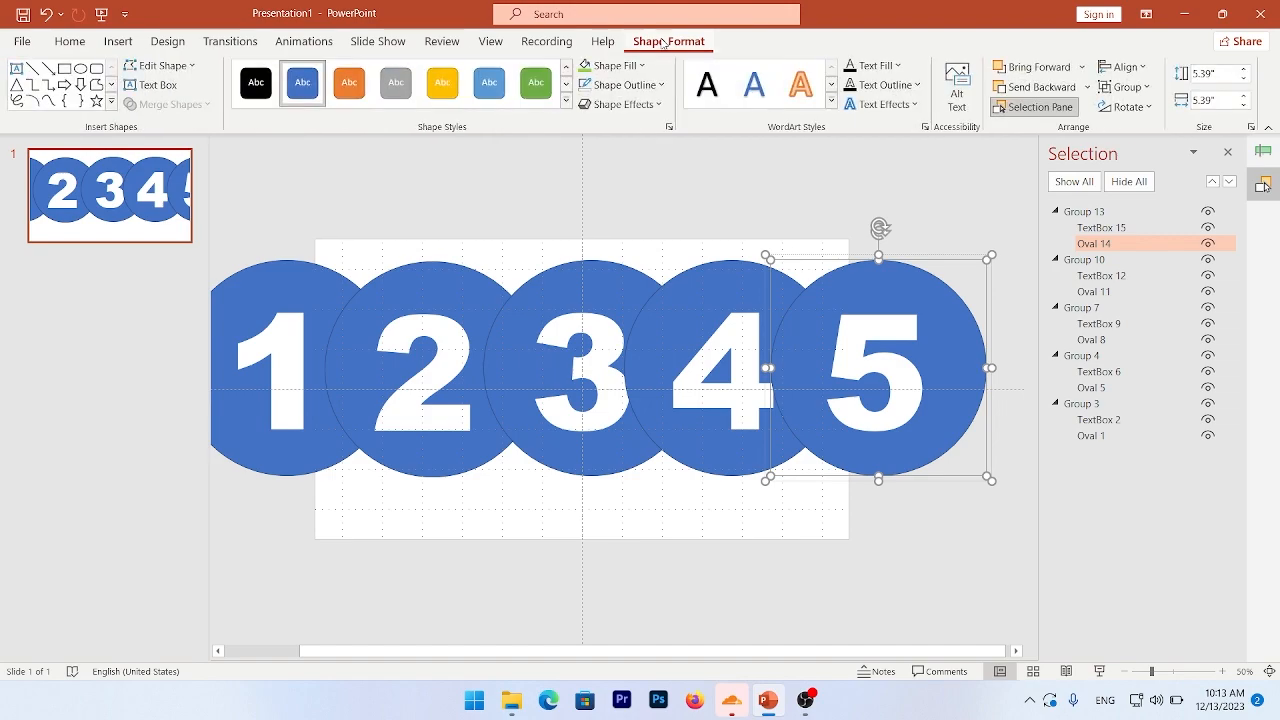
left_click(643, 66)
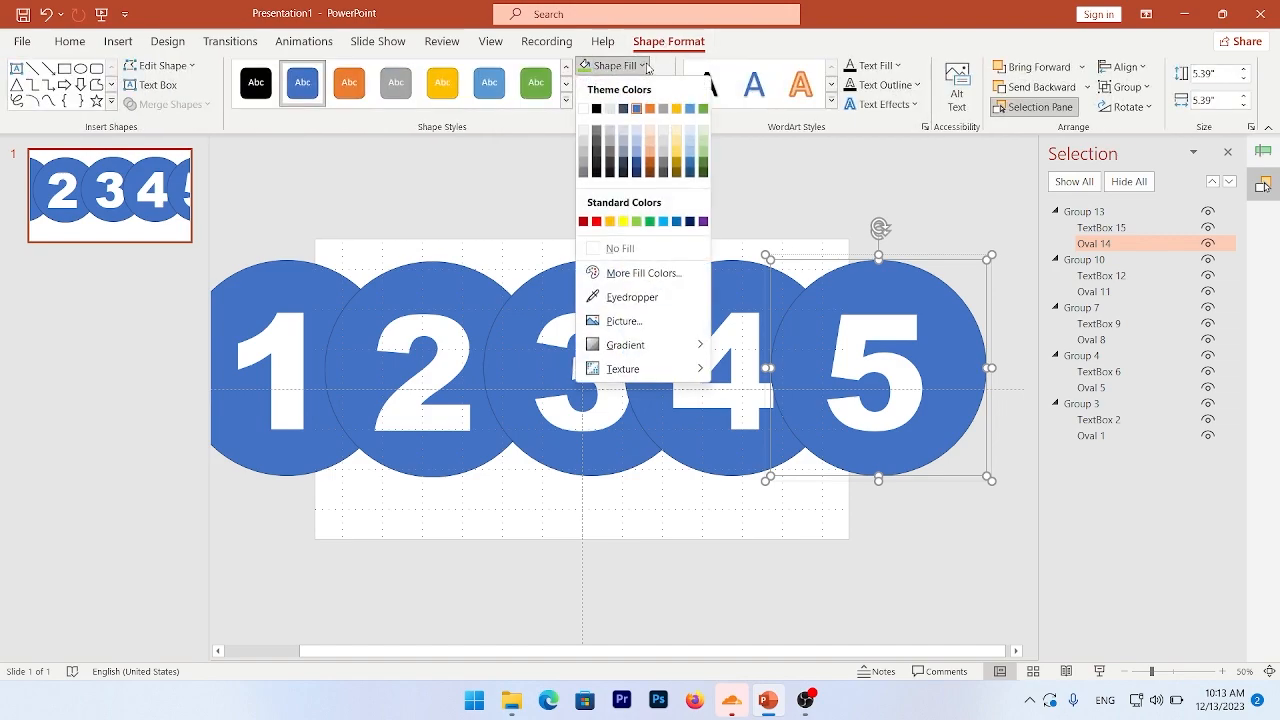
left_click(583, 222)
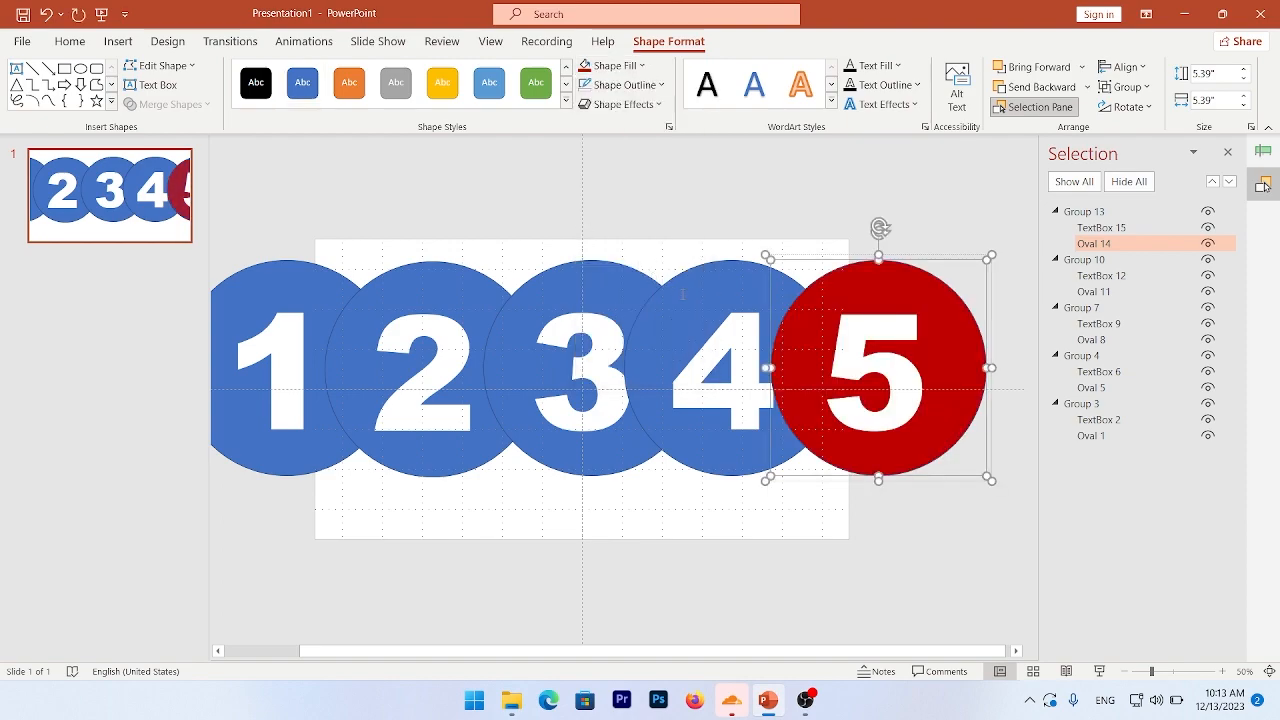
Fill the circle behind number 4 with standard red and the circle behind number 3 with standard orange
left_click(713, 271)
left_click(712, 273)
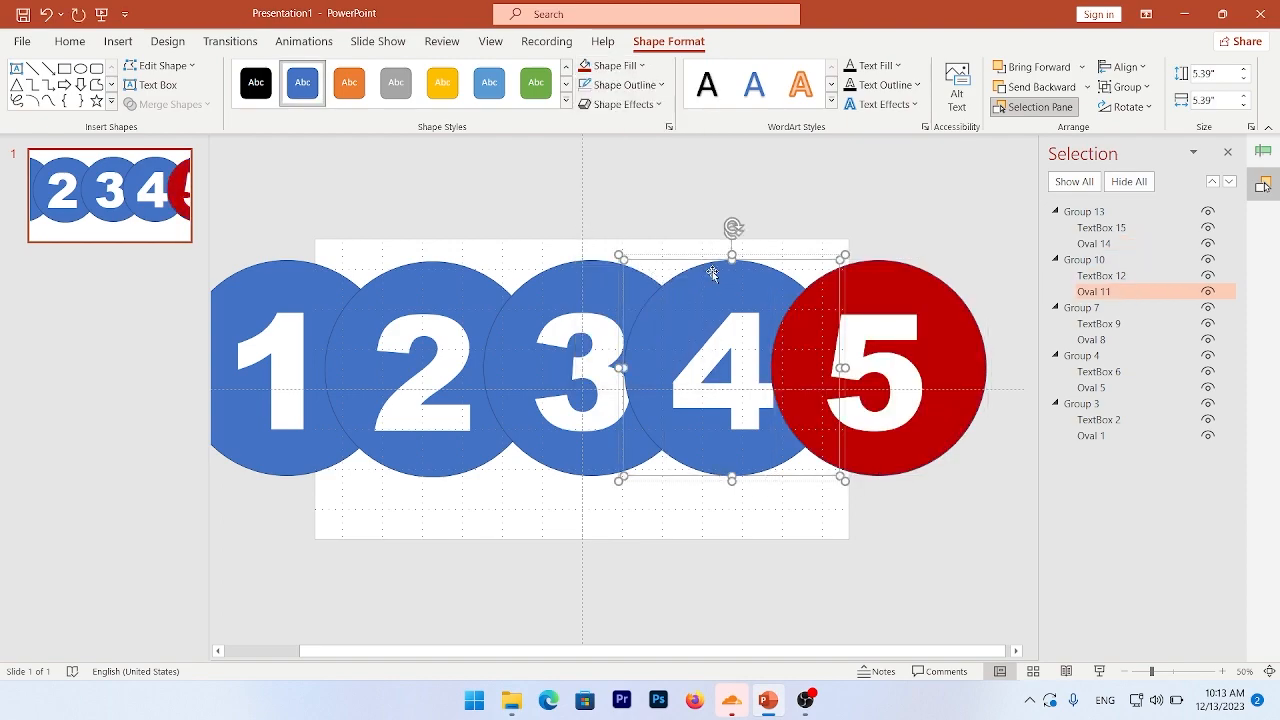
left_click(616, 67)
left_click(598, 223)
left_click(598, 280)
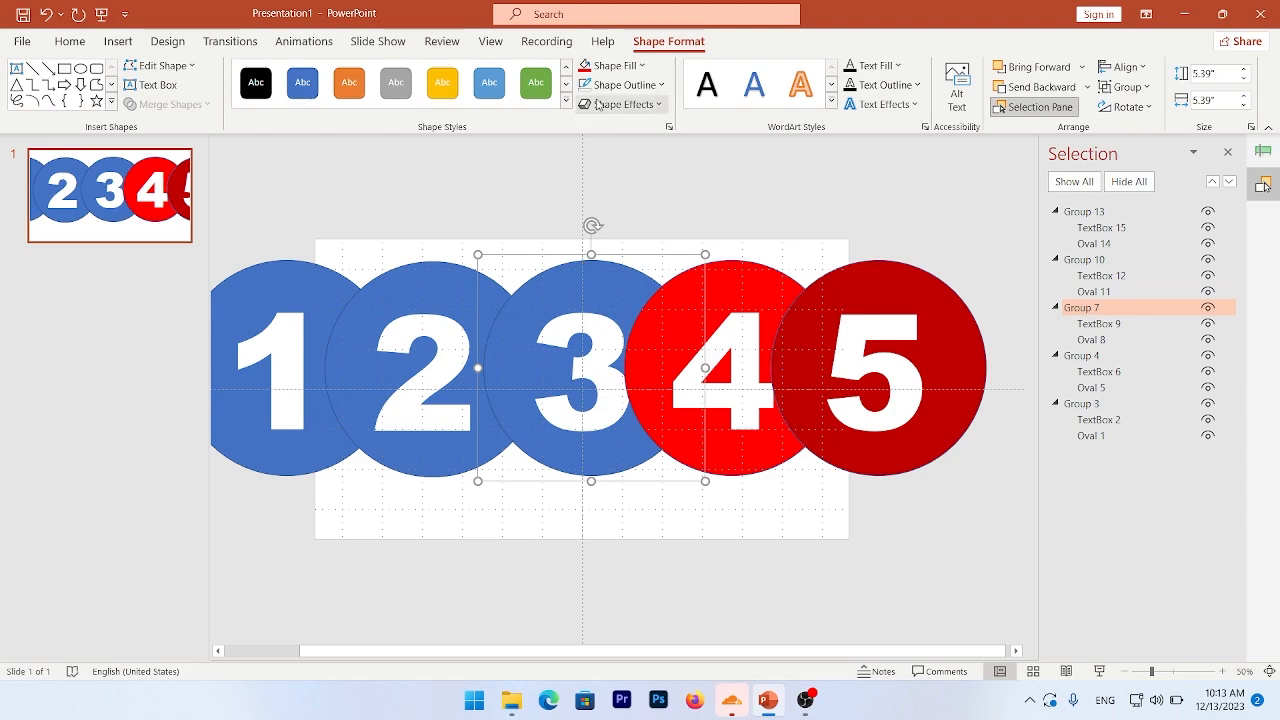
left_click(616, 65)
left_click(611, 222)
left_click(565, 280)
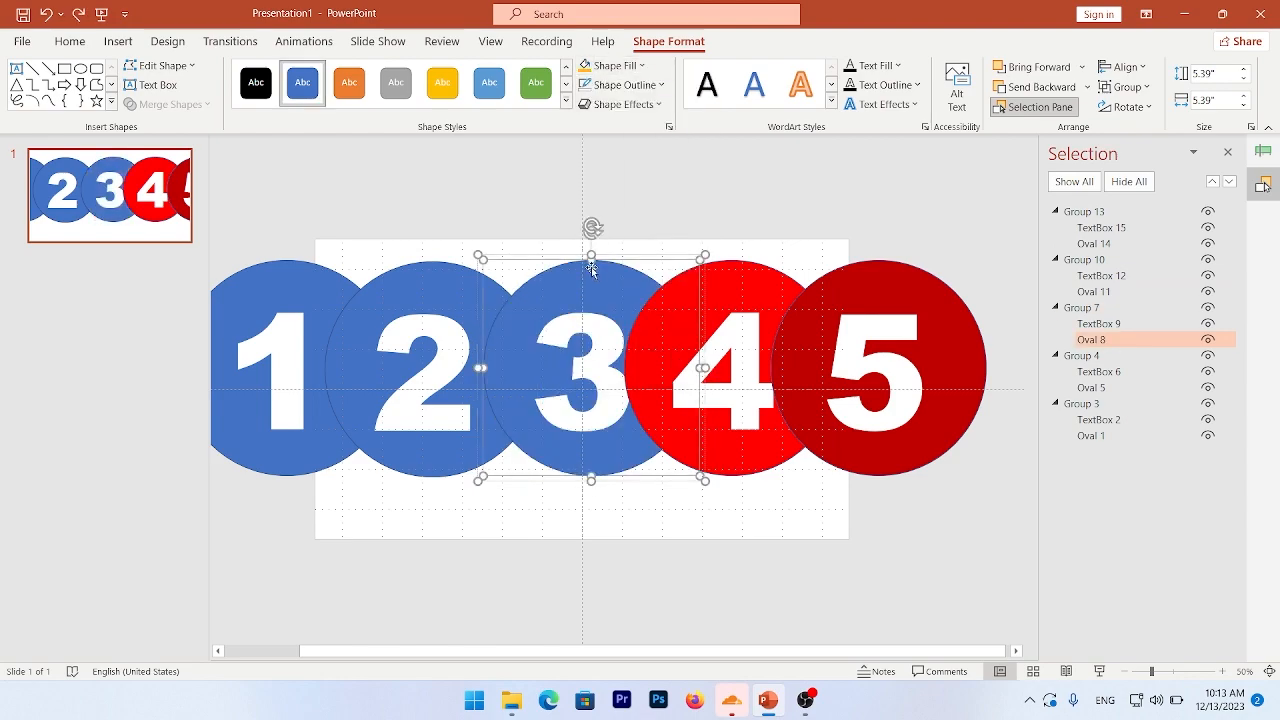
Fill the circle behind number 2 with standard yellow and the circle behind number 1 with standard light green
left_click(440, 272)
left_click(440, 274)
left_click(616, 65)
left_click(626, 222)
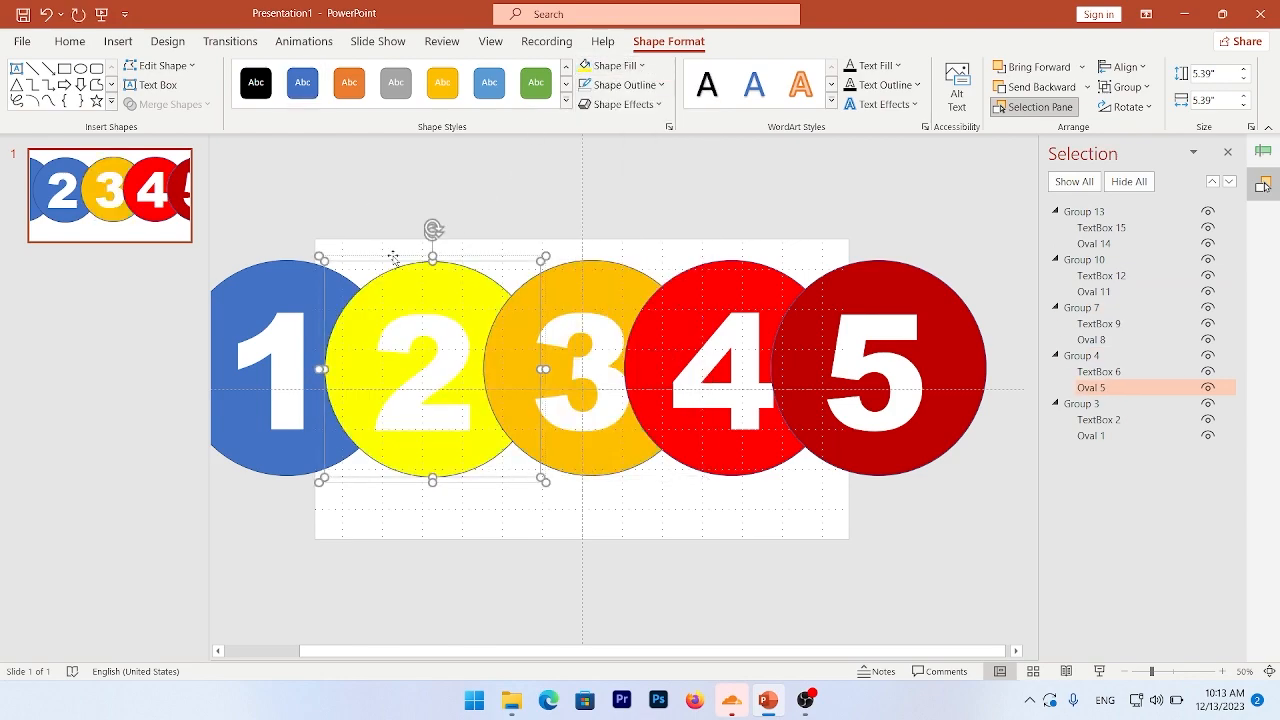
left_click(300, 278)
left_click(300, 278)
left_click(616, 65)
left_click(639, 222)
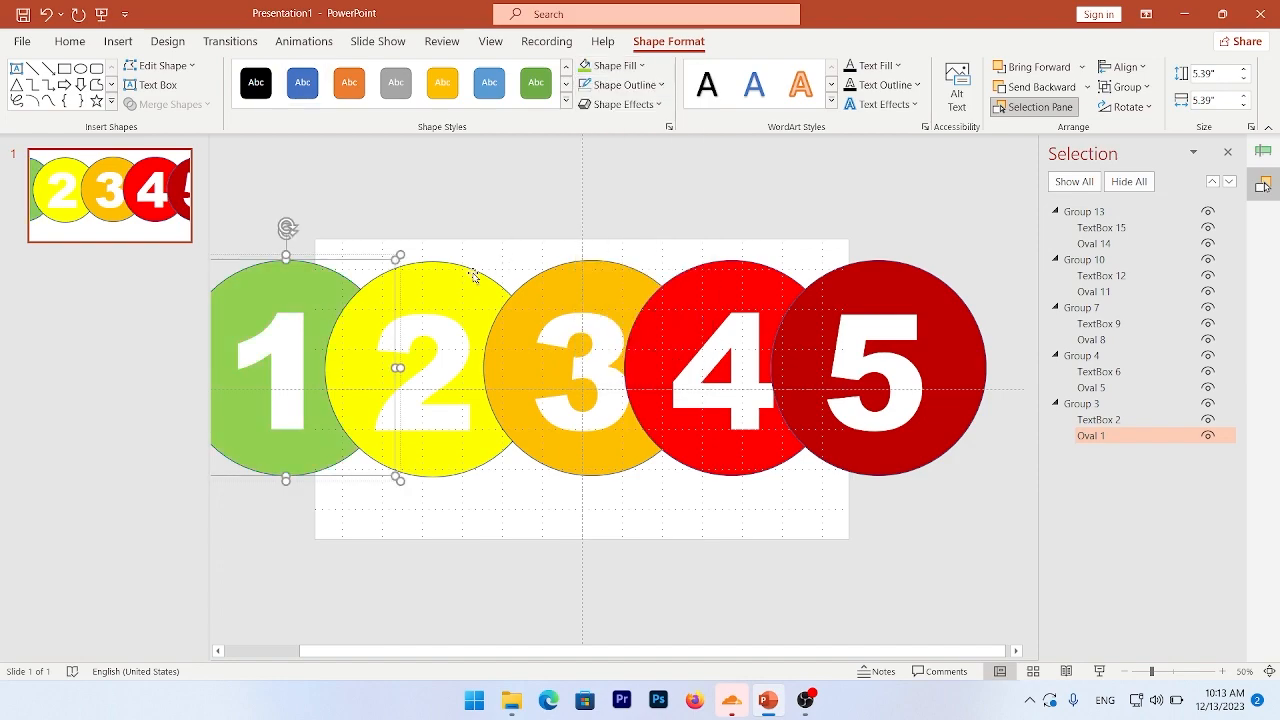
Remove the shape outline from all five numbered circle groups at once
left_click(474, 277, "shift")
left_click(619, 276, "shift")
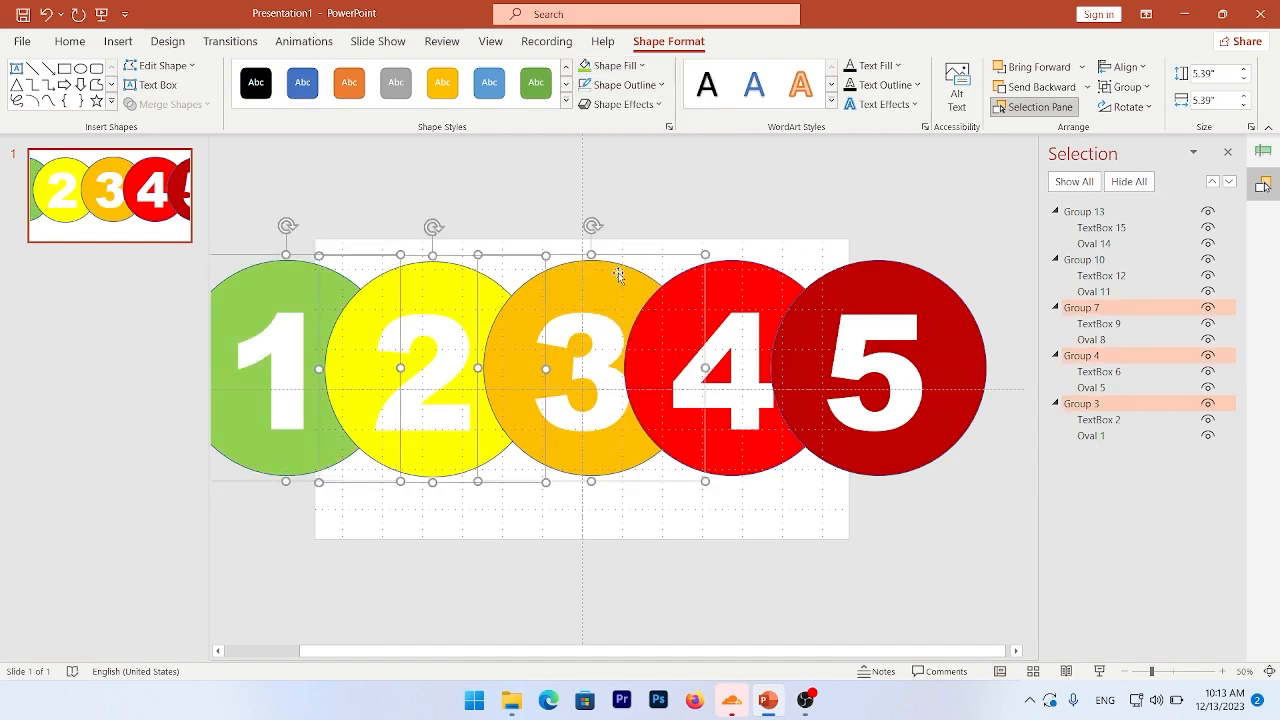
left_click(767, 285, "shift")
left_click(878, 277, "shift")
left_click(620, 84)
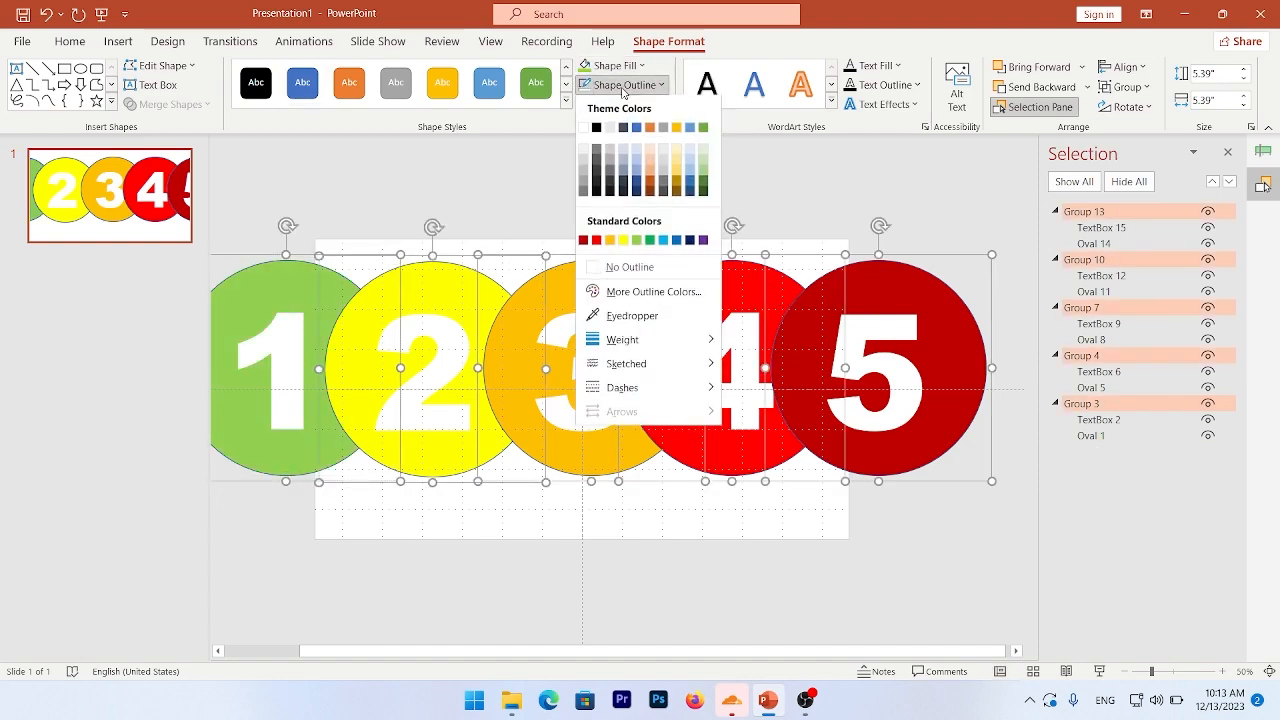
left_click(625, 268)
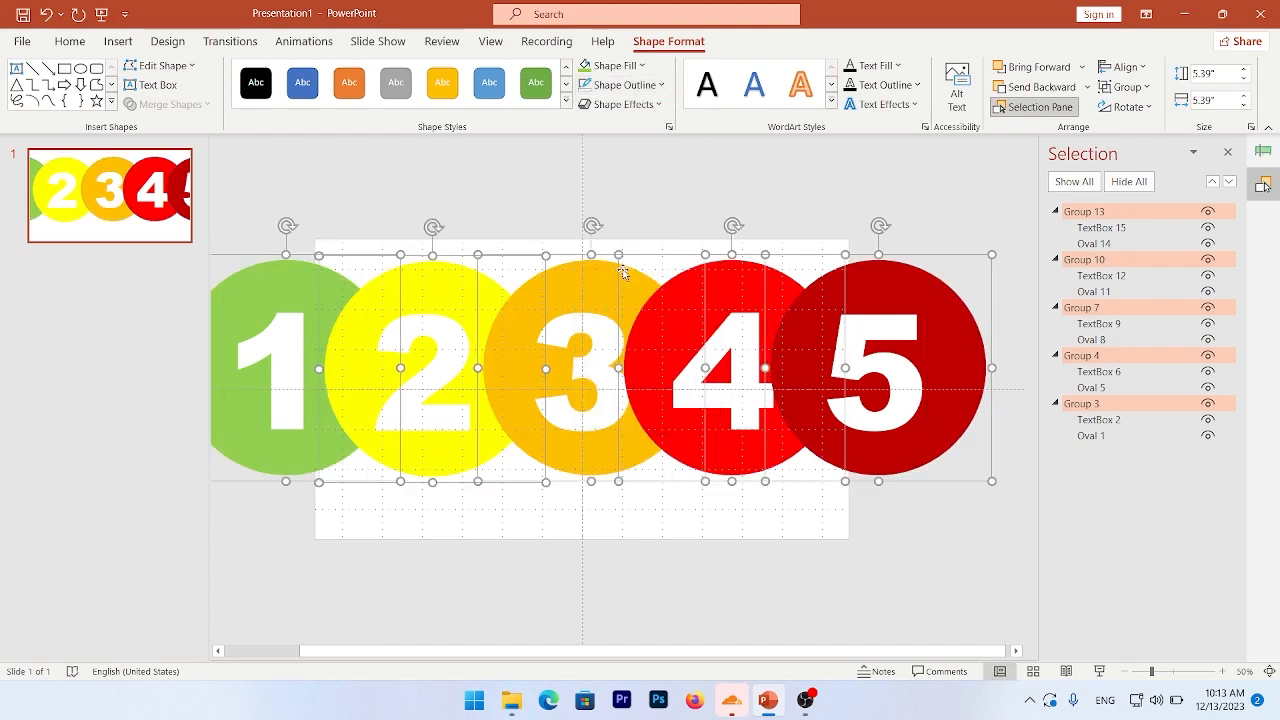
left_click(920, 530)
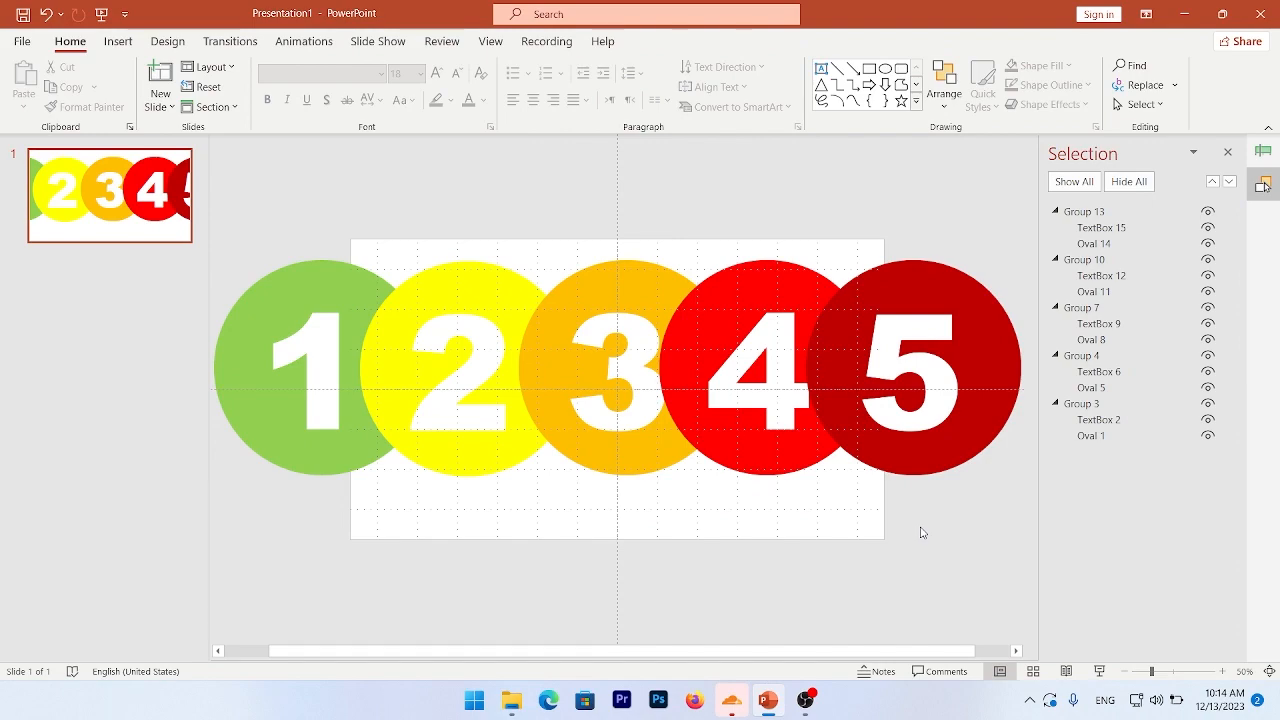
Apply the Wheel entrance animation to circle group 5 first and circle group 4 second
left_click(844, 368)
left_click(844, 368)
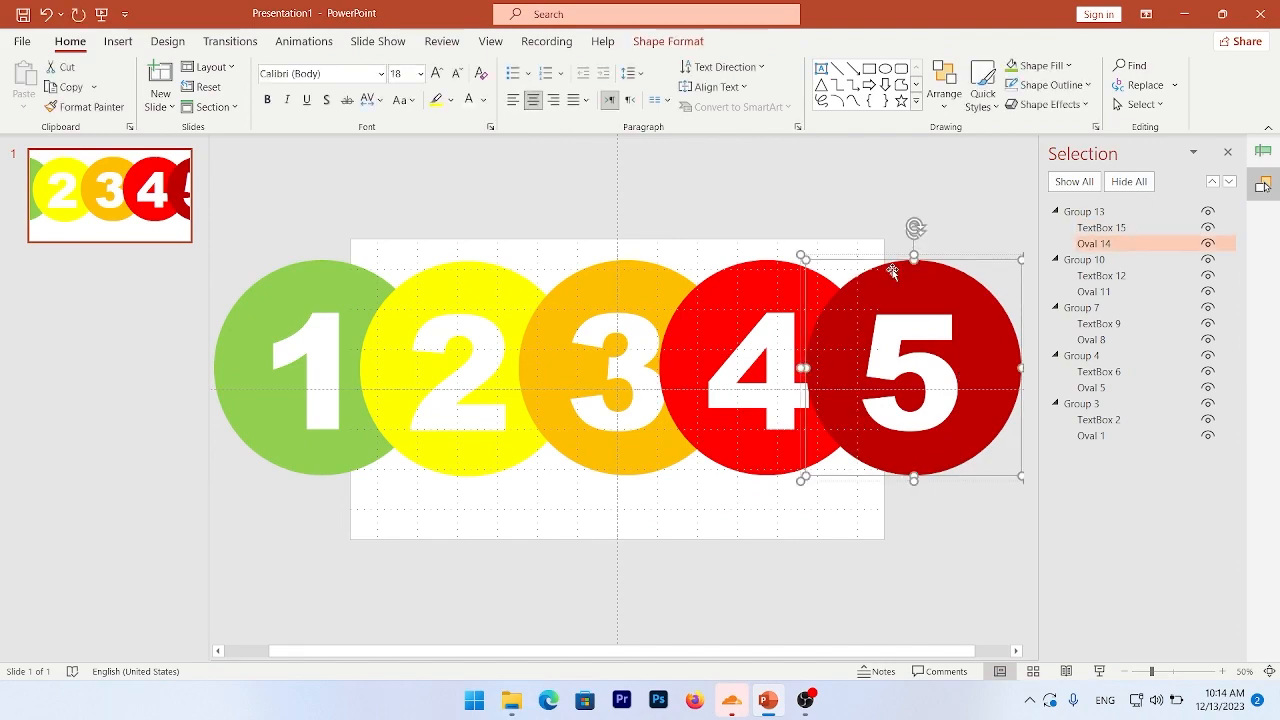
left_click(296, 41)
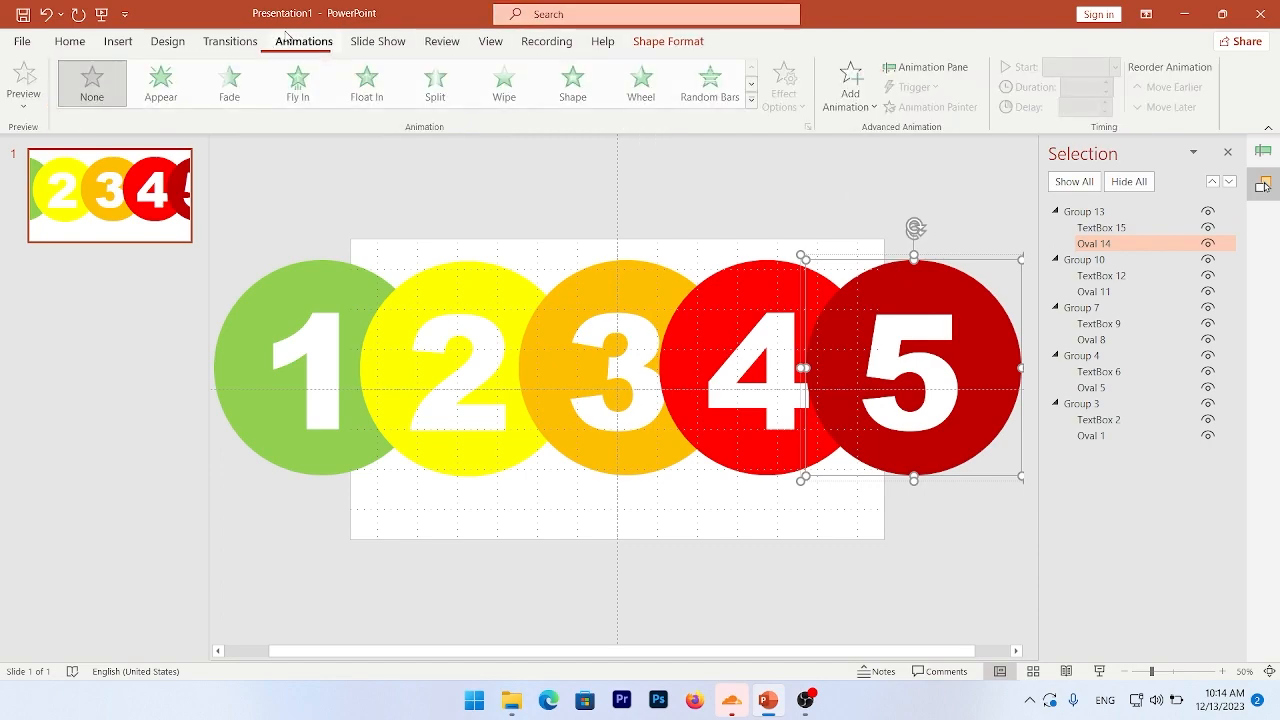
left_click(643, 88)
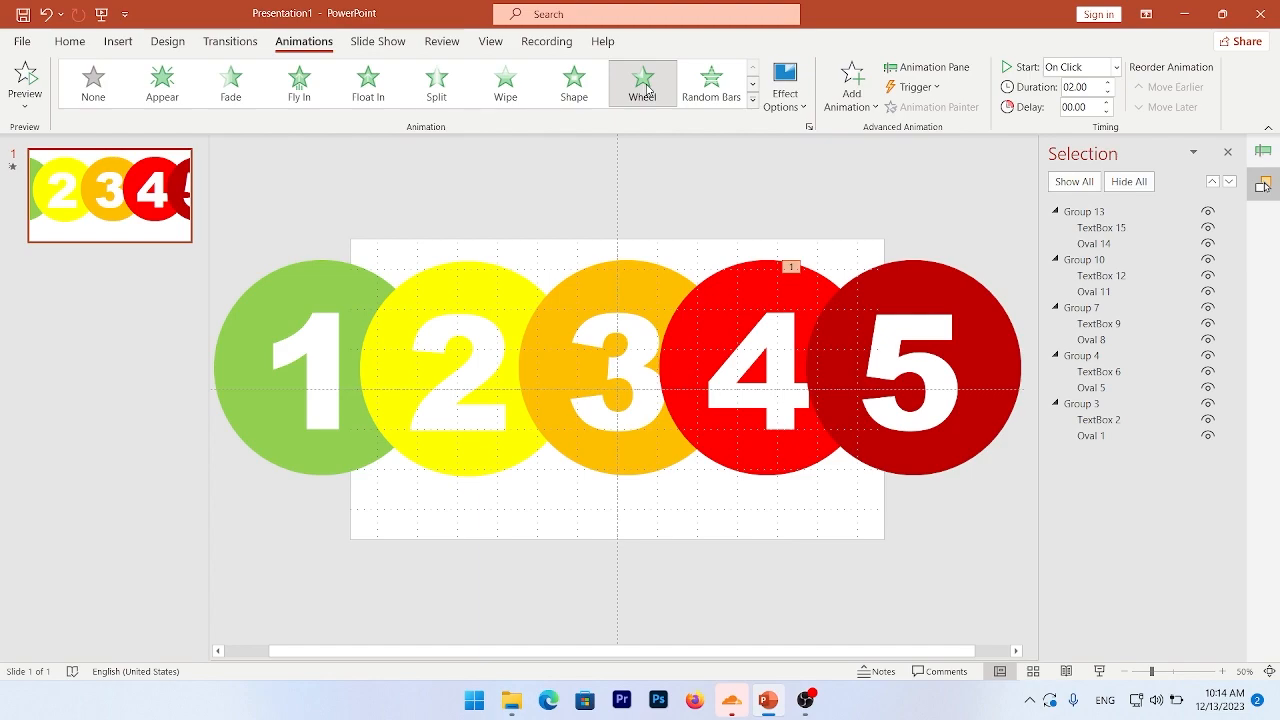
left_click(737, 268)
left_click(643, 88)
Apply the Wheel entrance animation to circle groups 3, 2 and 1, in that order
left_click(607, 272)
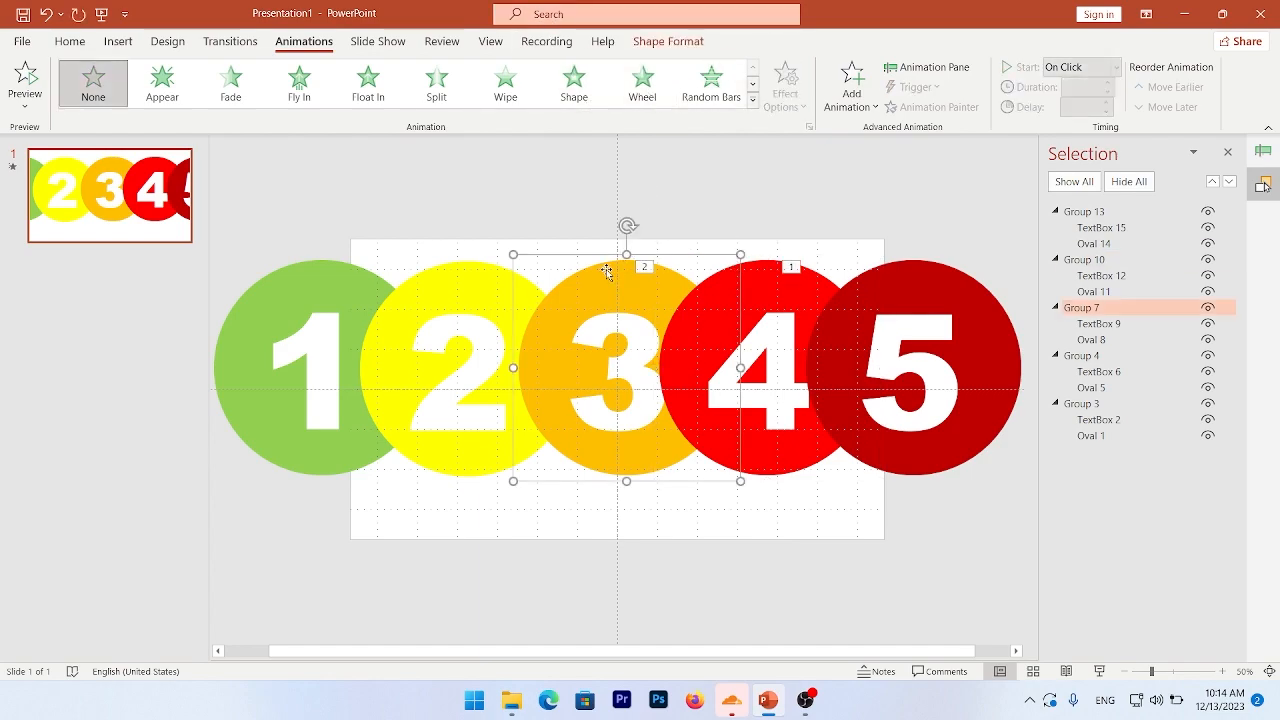
left_click(633, 100)
left_click(452, 266)
left_click(643, 88)
left_click(311, 282)
left_click(636, 90)
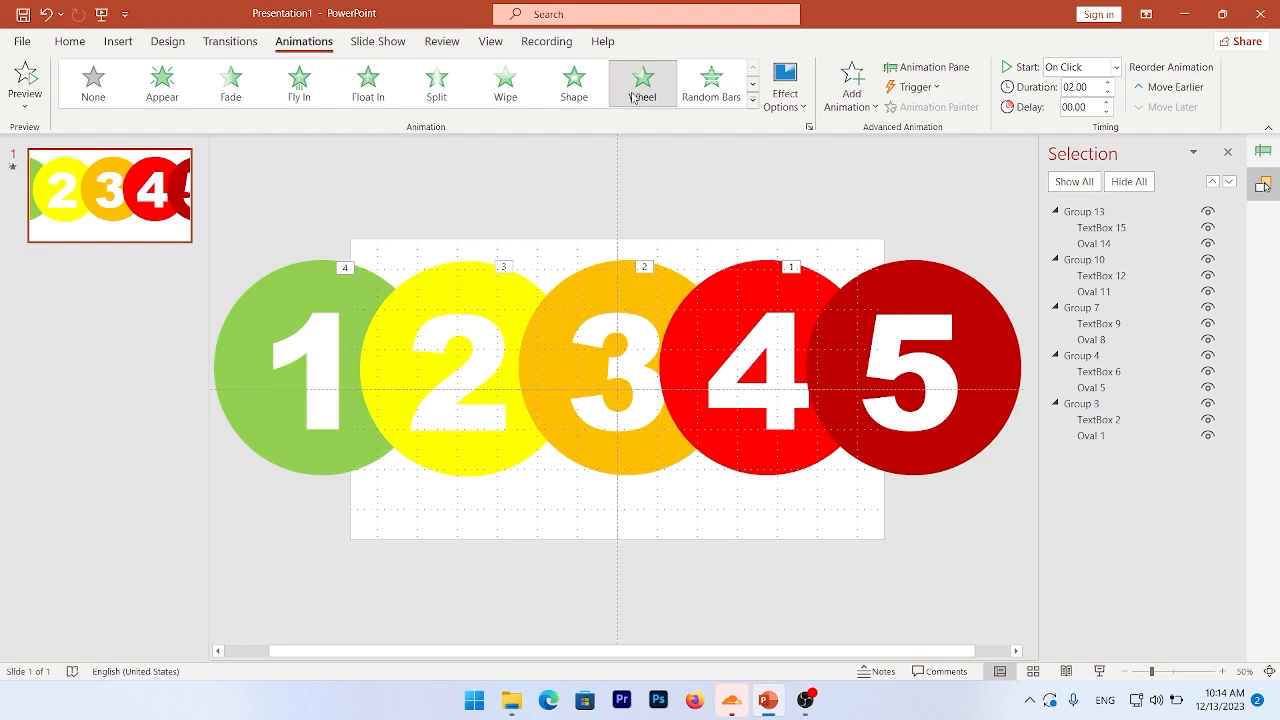
Show the list of slide animations and add a Fade exit animation to circle group 5
left_click(927, 67)
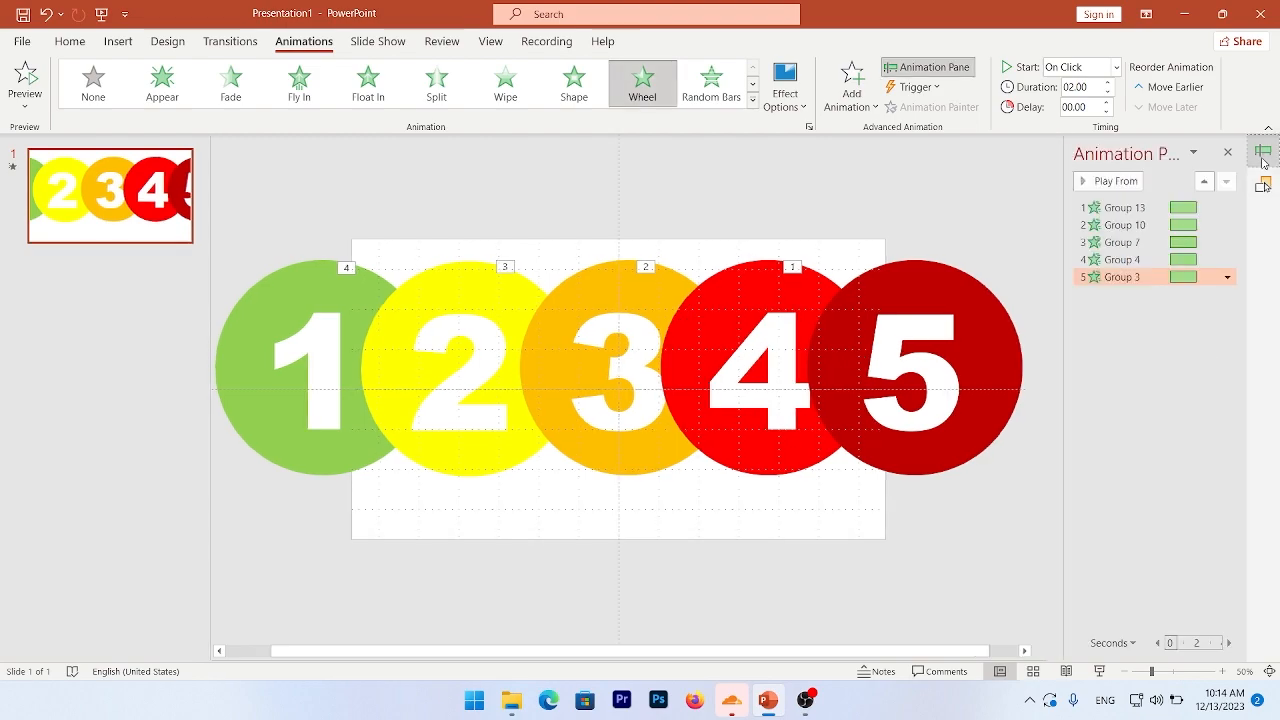
left_click(918, 276)
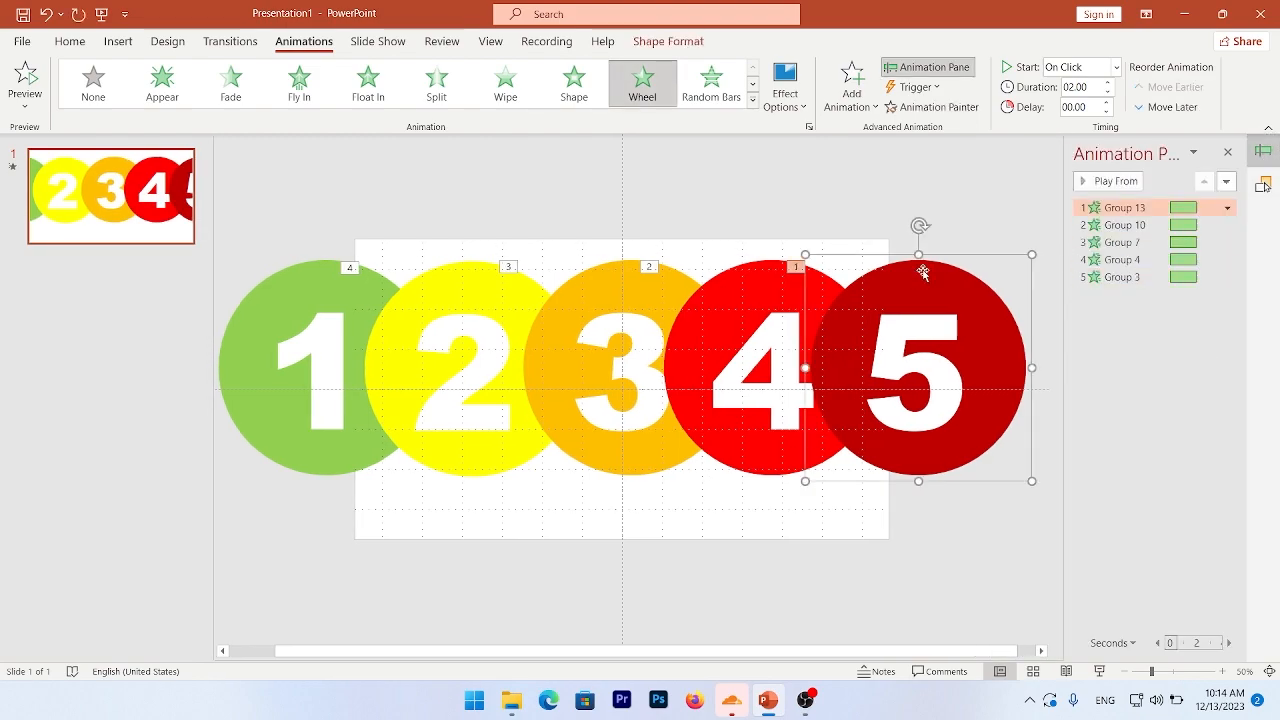
left_click(848, 104)
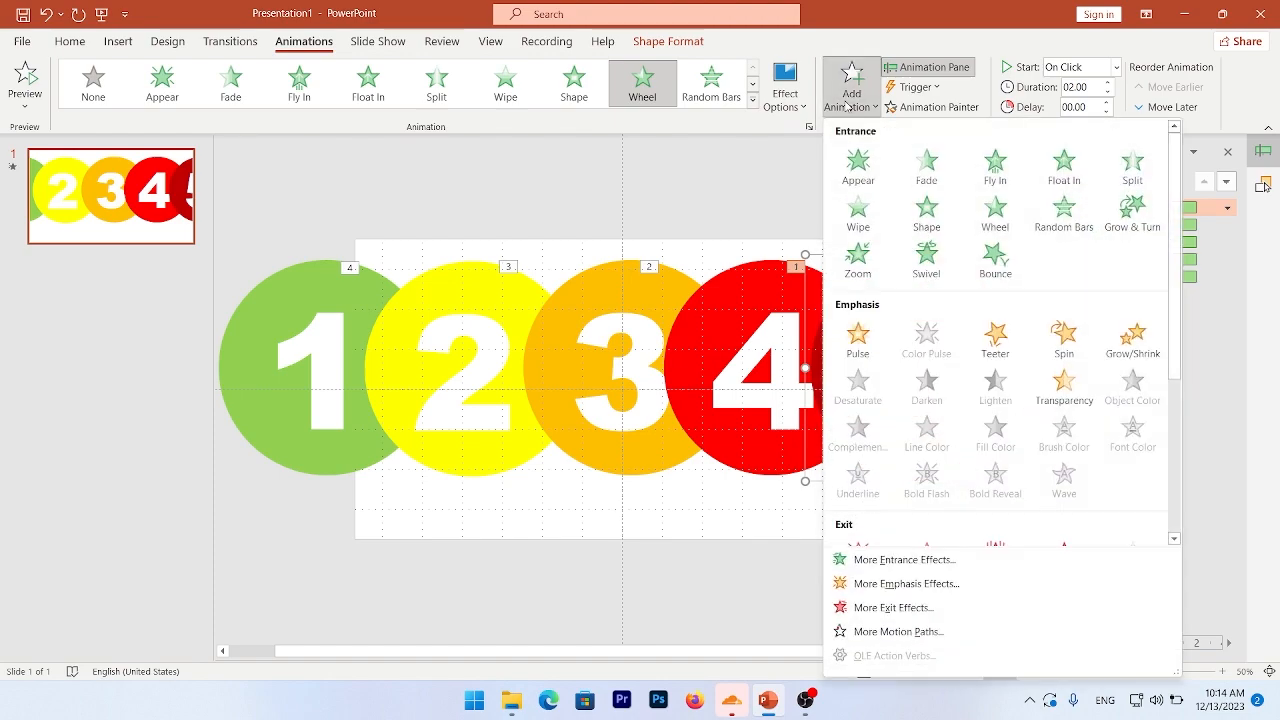
scroll(949, 343, "down", 3)
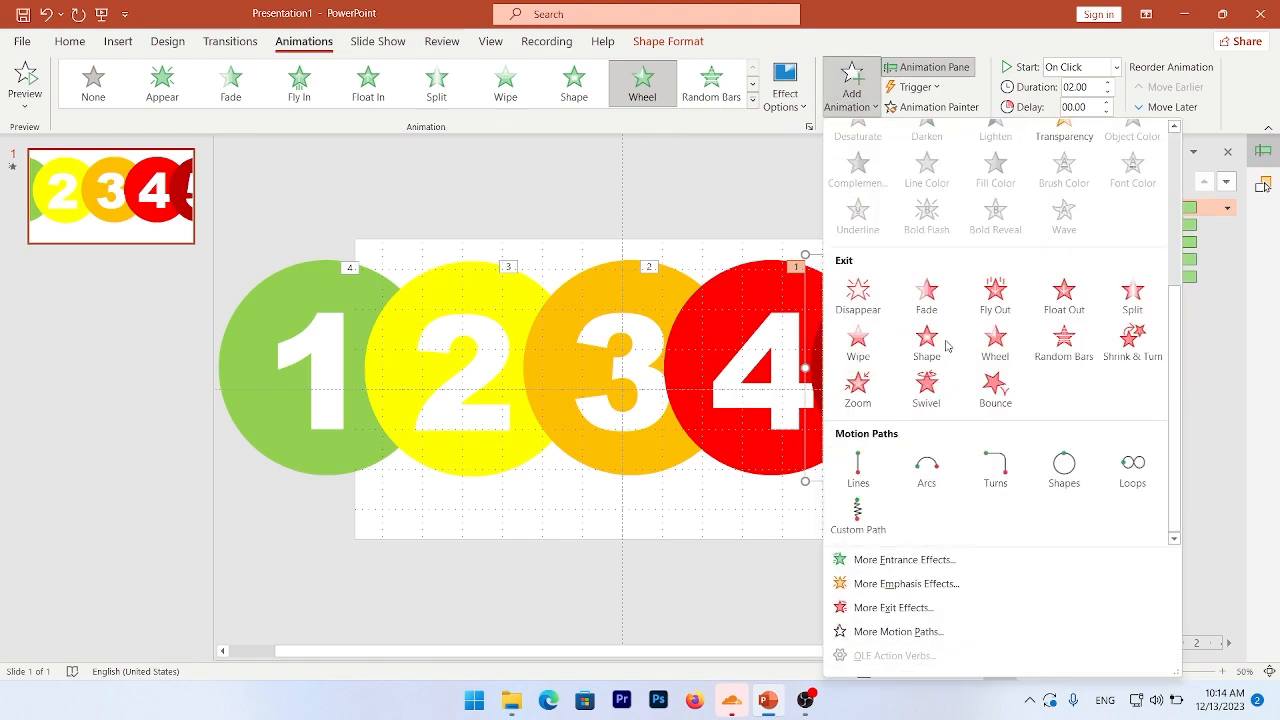
left_click(926, 291)
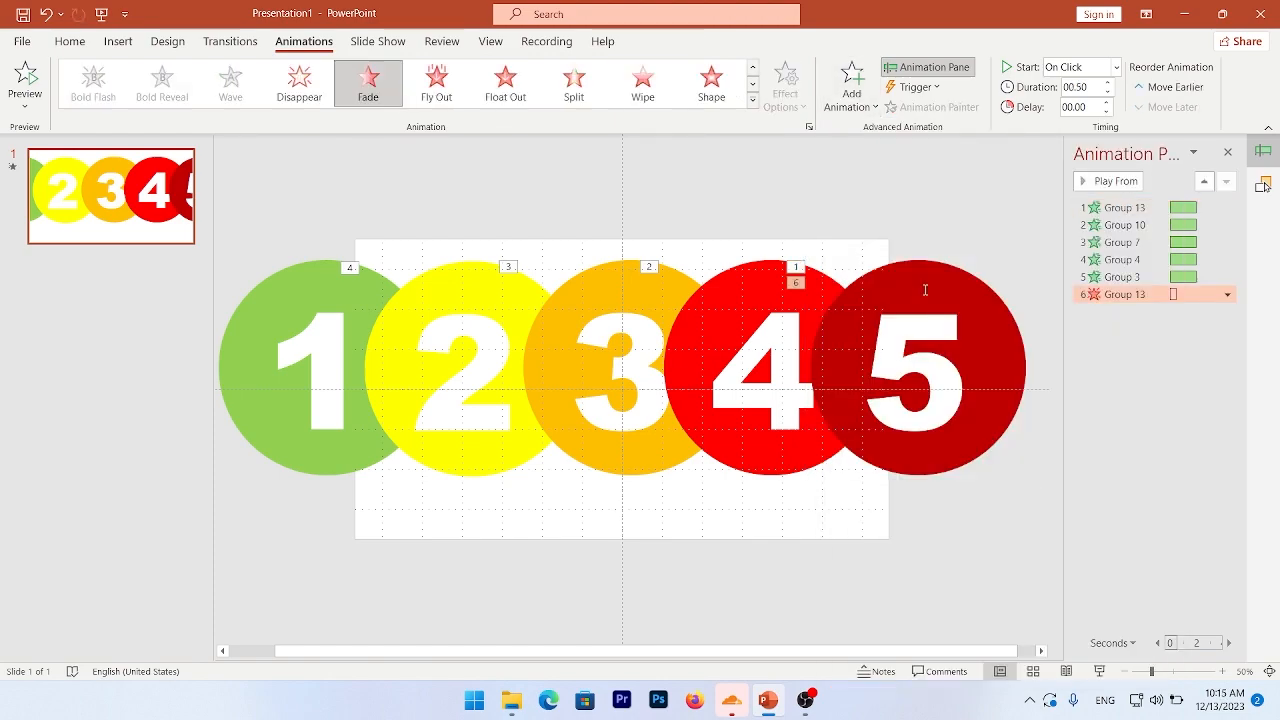
Add a Fade exit animation to circle group 4 and another to circle group 3
left_click(730, 281)
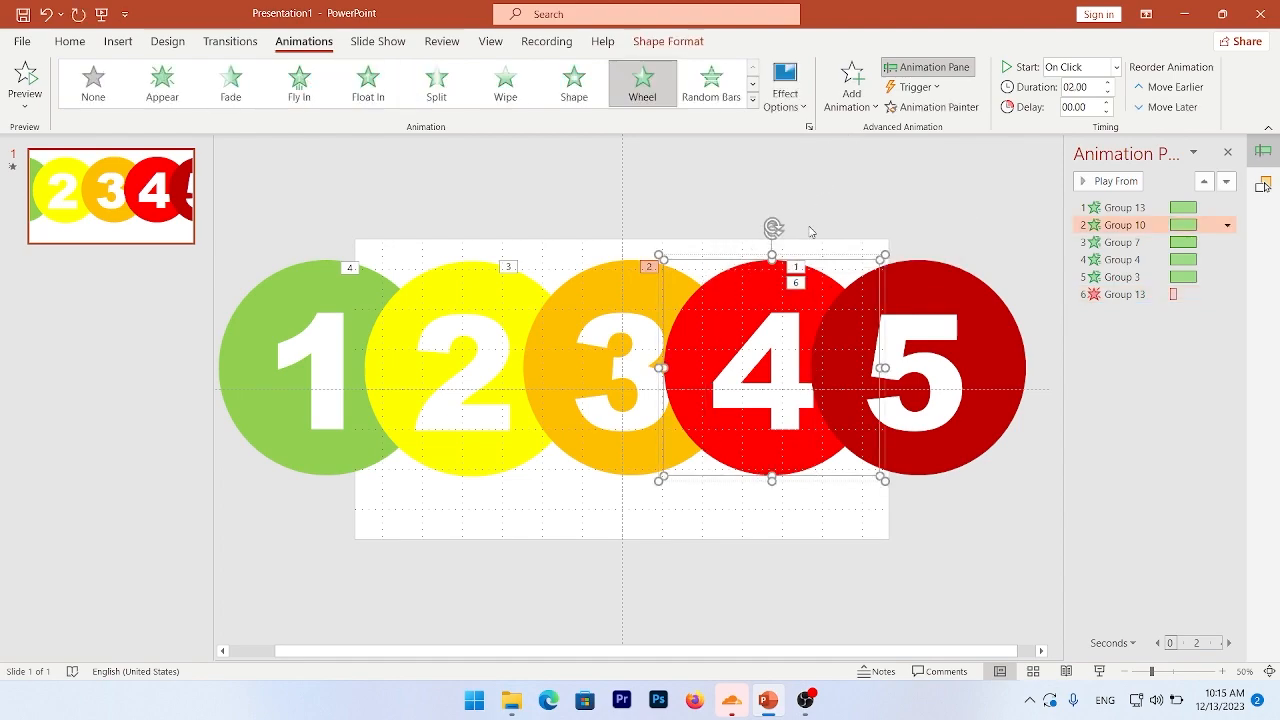
left_click(863, 96)
scroll(857, 263, "down", 5)
left_click(922, 297)
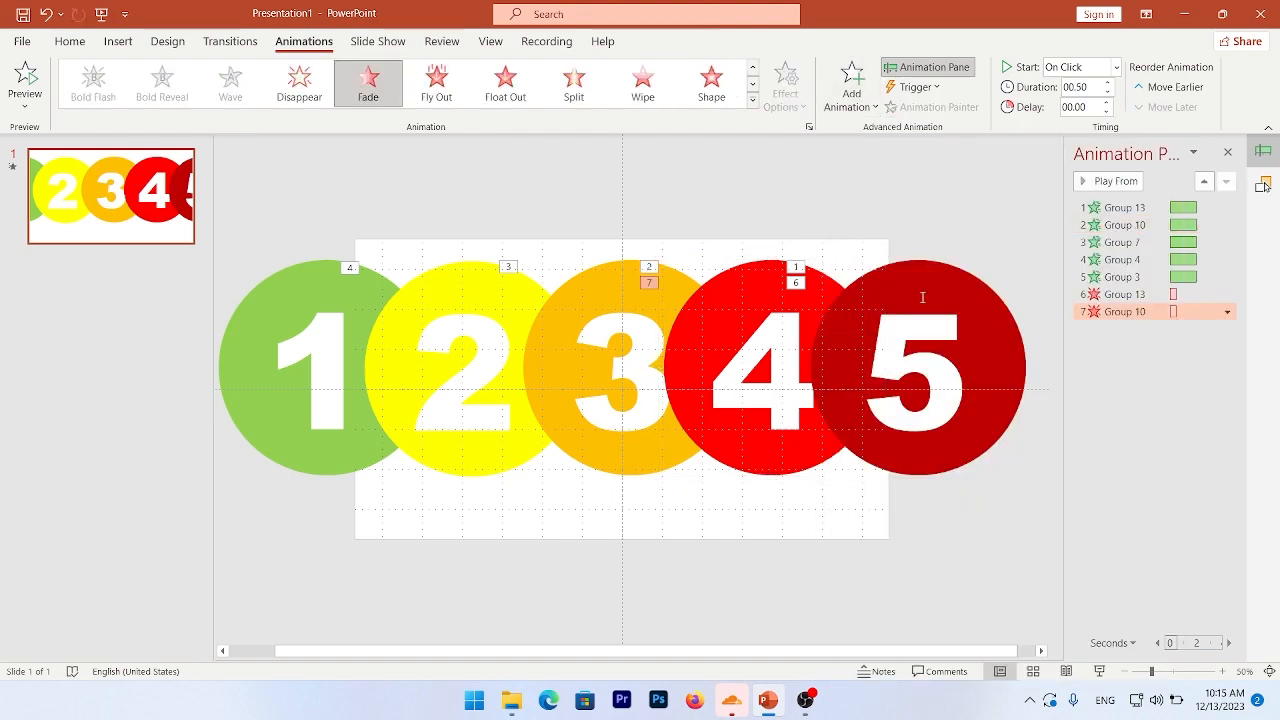
left_click(588, 280)
left_click(864, 98)
scroll(864, 262, "down", 5)
left_click(924, 297)
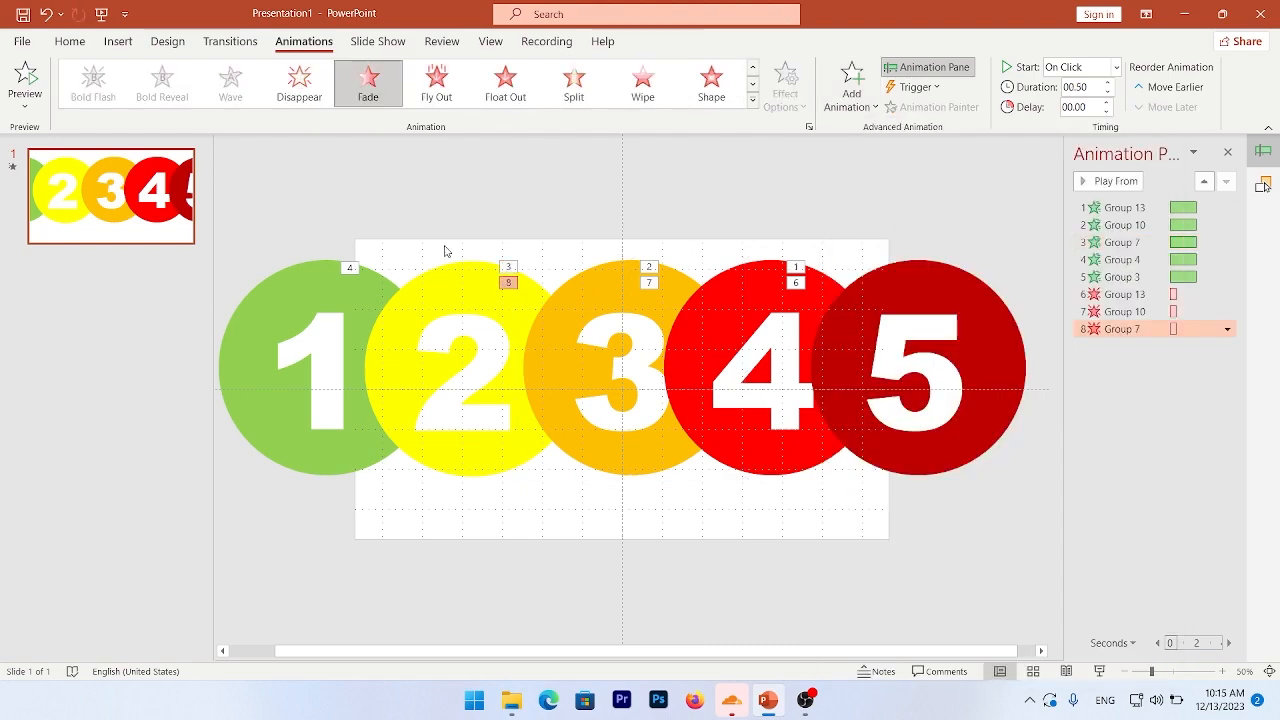
Add a Fade exit animation to circle group 2 and another to circle group 1
left_click(443, 277)
left_click(868, 100)
scroll(900, 280, "down", 5)
left_click(924, 297)
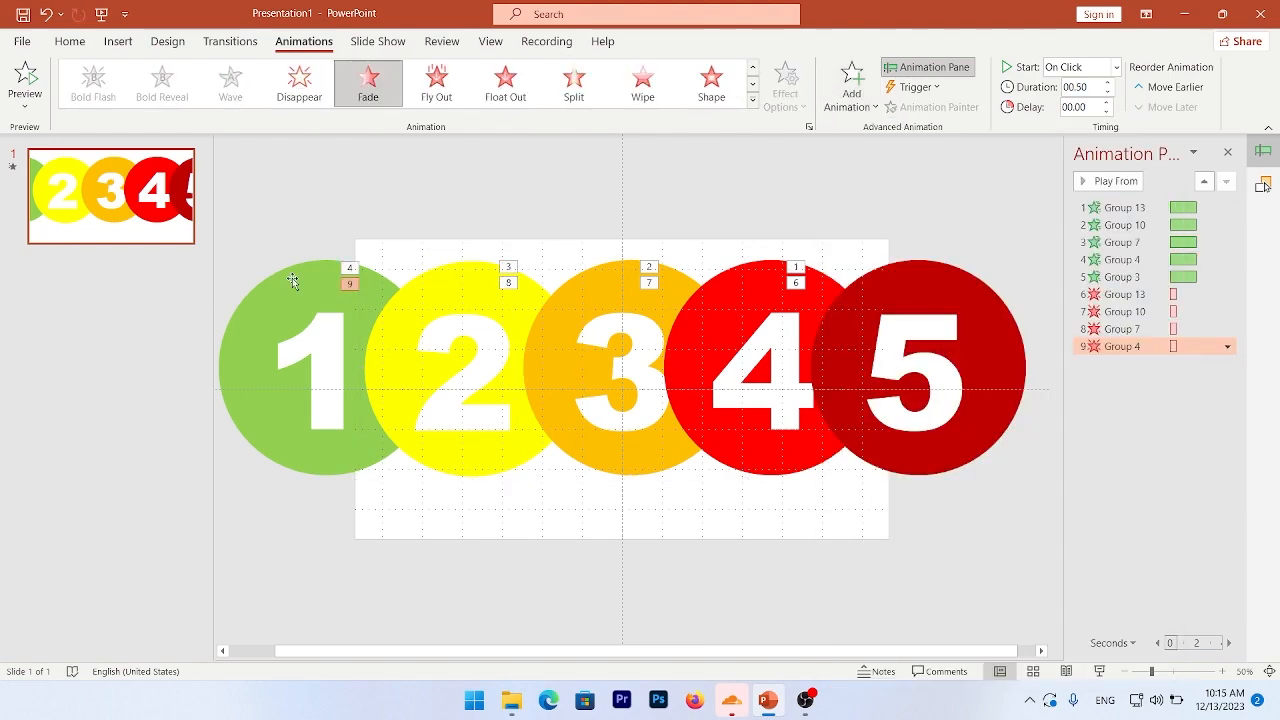
left_click(292, 281)
left_click(852, 88)
scroll(900, 280, "down", 5)
left_click(924, 297)
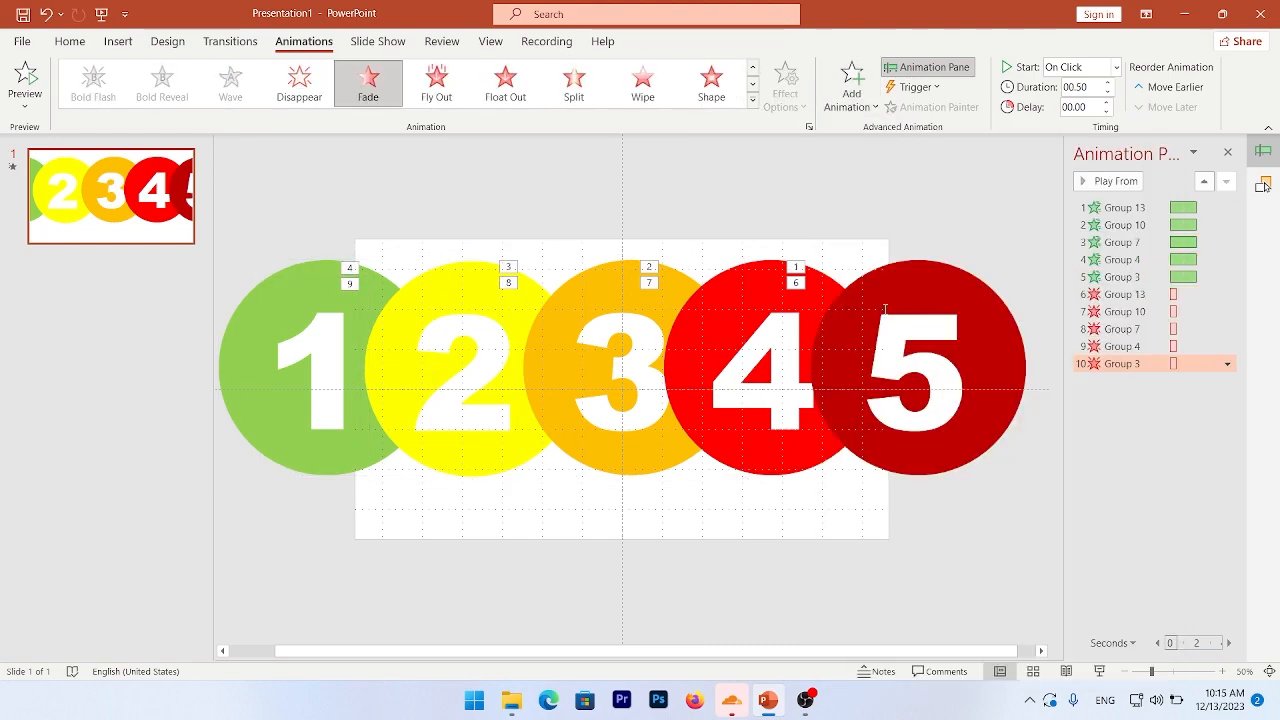
left_click(728, 576)
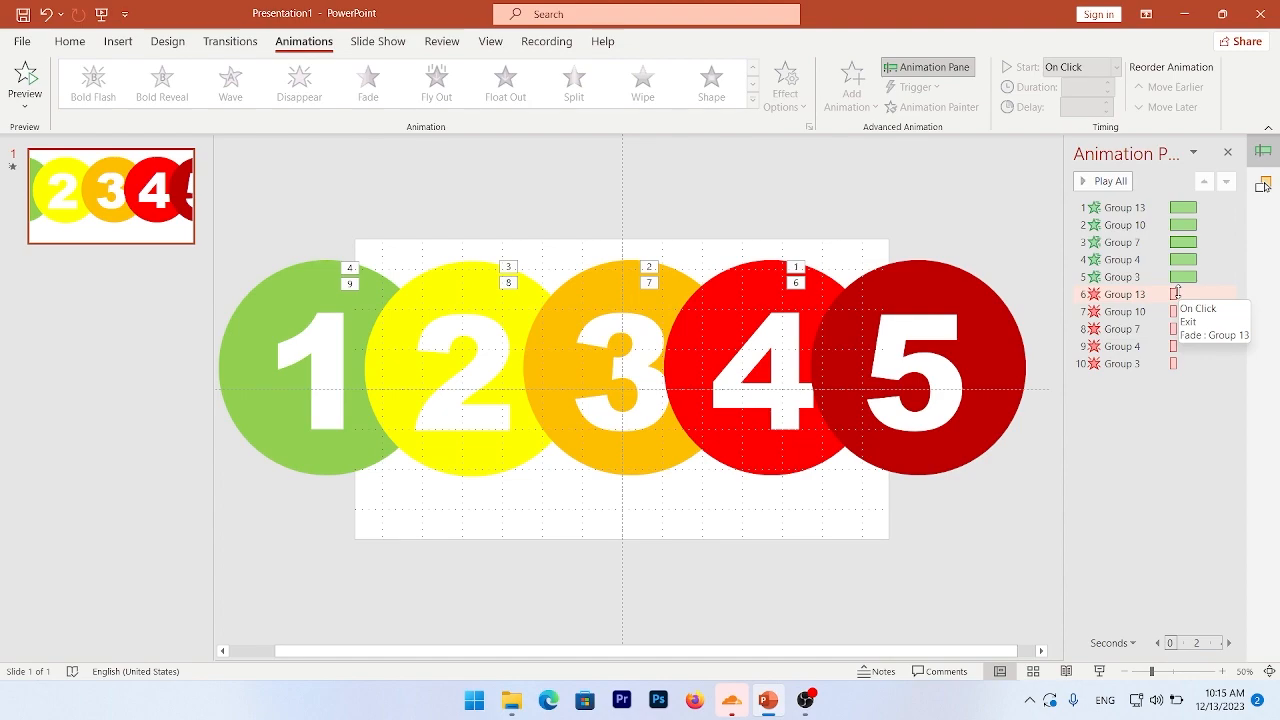
Reorder the animations so each circle group's Fade exit directly follows its own Wheel entrance
left_click_drag(1159, 293, 1162, 224)
left_click(1147, 312)
left_click_drag(1147, 312, 1150, 254)
mouse_move(1152, 330)
left_mouse_down()
mouse_move(1158, 284)
mouse_move(1140, 343)
mouse_move(1150, 318)
left_mouse_up()
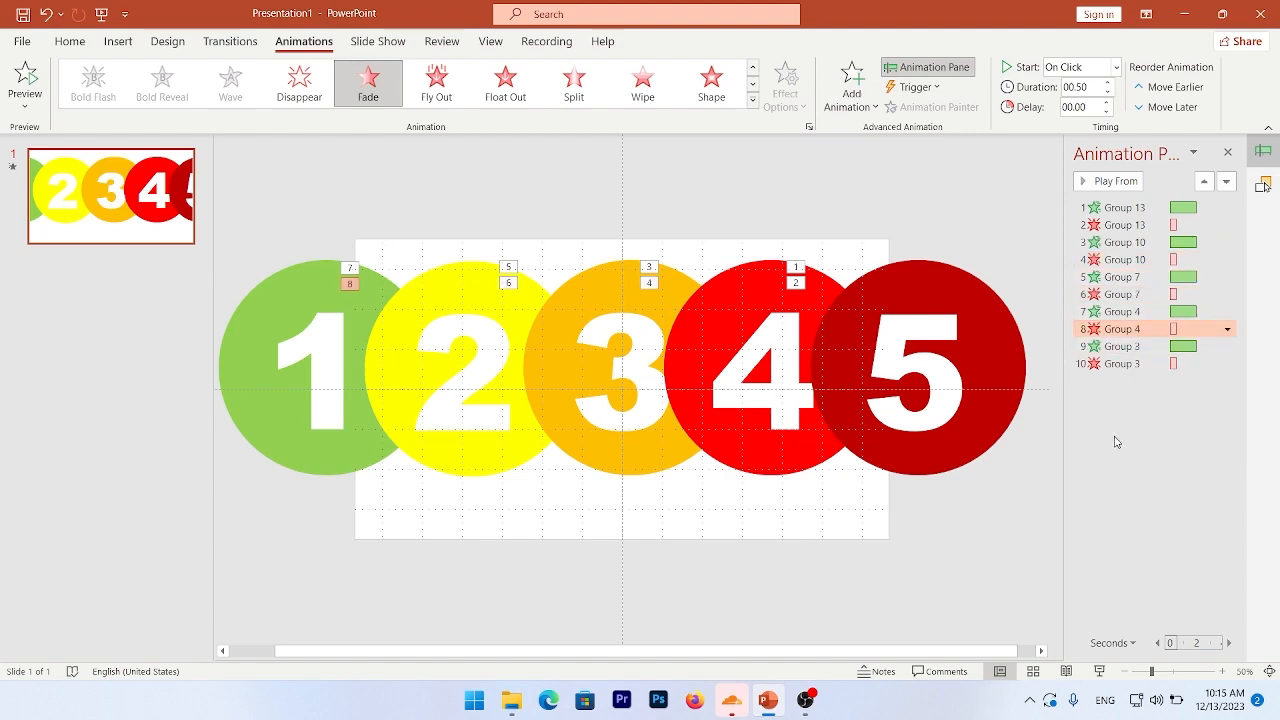
Set the duration of the Wheel entrance animations of all five circle groups to 1 second
left_click(1125, 207)
left_click(1122, 242, "ctrl")
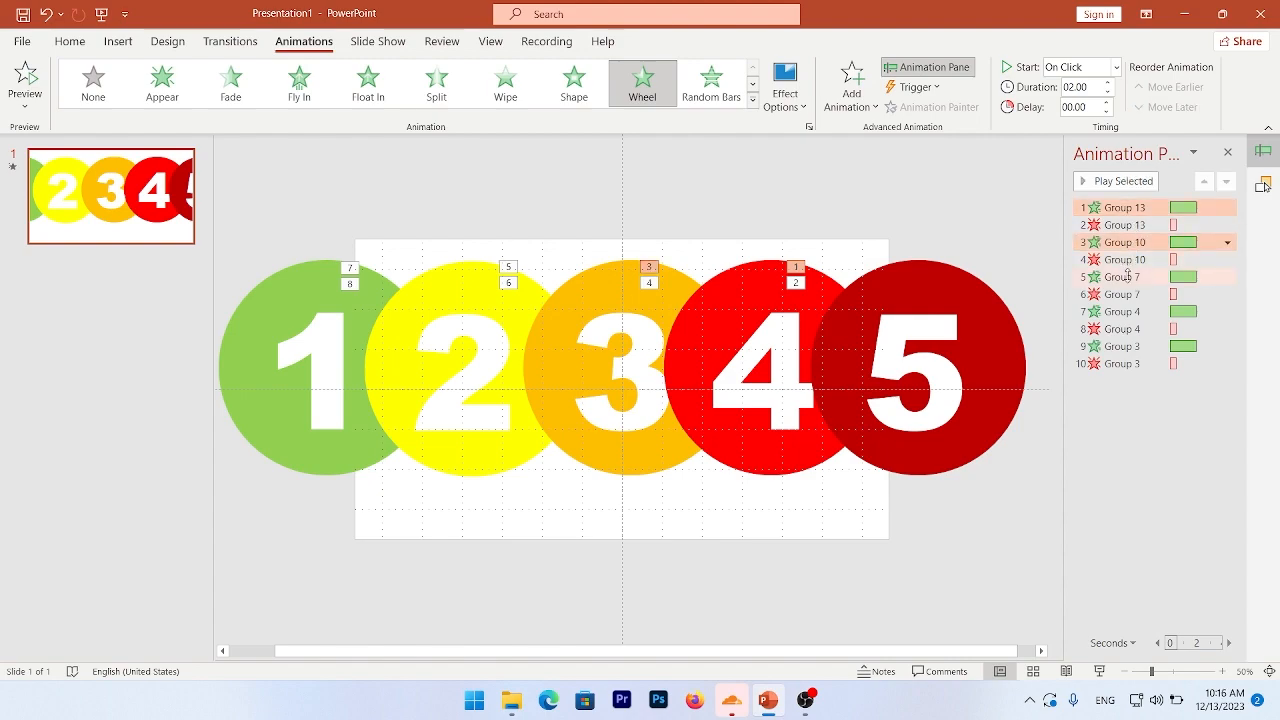
left_click(1118, 277, "ctrl")
left_click(1112, 313, "ctrl")
left_click(1112, 346, "ctrl")
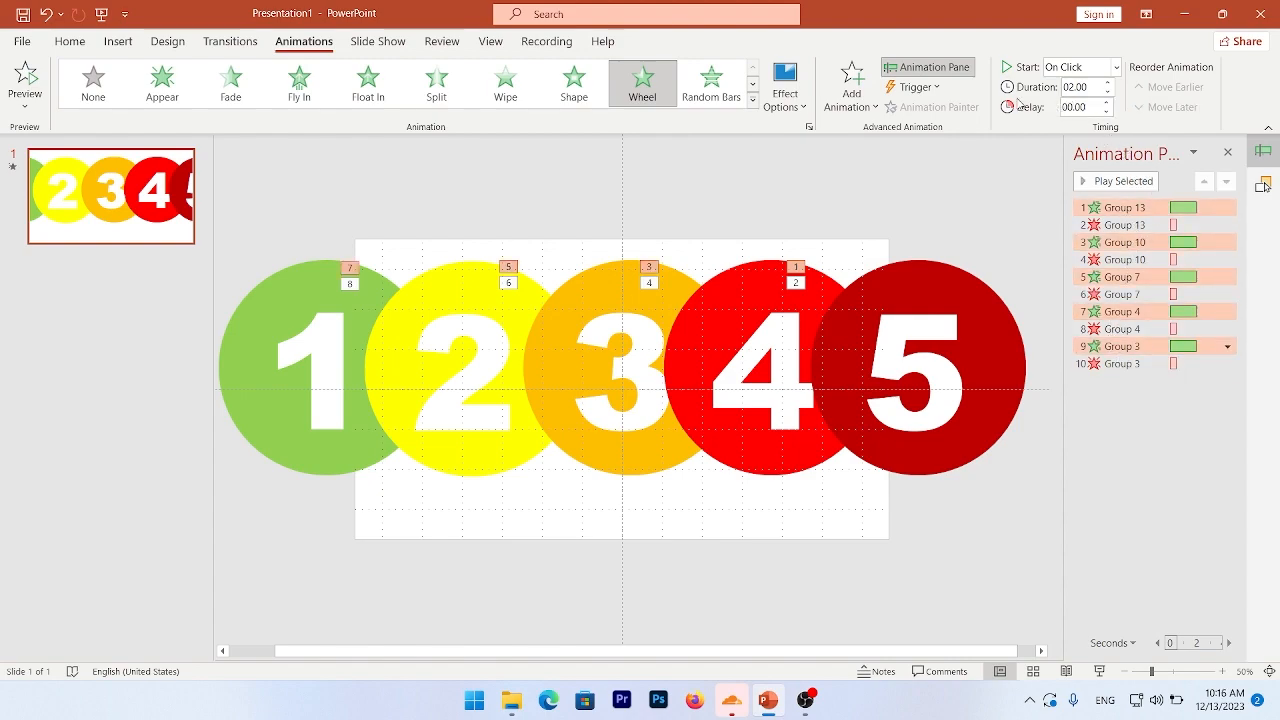
left_click(1108, 92)
left_click(1108, 92)
left_click(1108, 92)
left_click(1107, 92)
left_click(1071, 258)
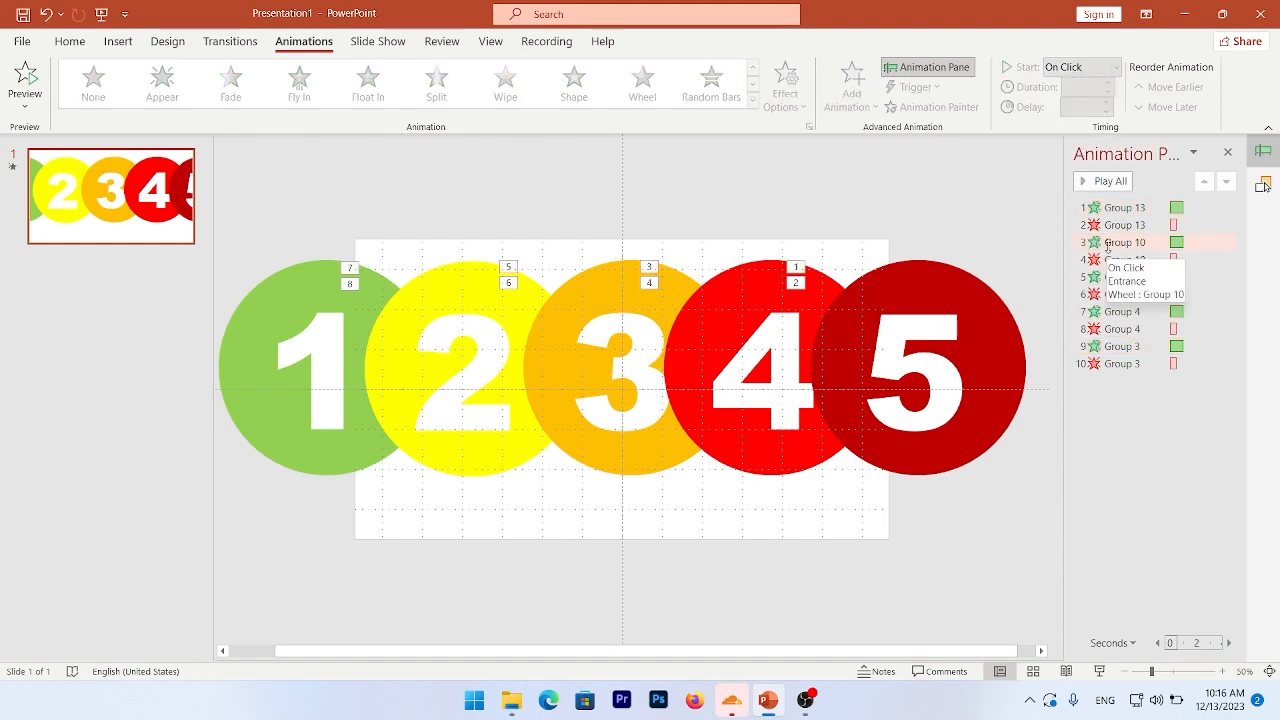
Make the Wheel entrances of circle groups 4 and 3 start after the previous animation
left_click(1163, 242)
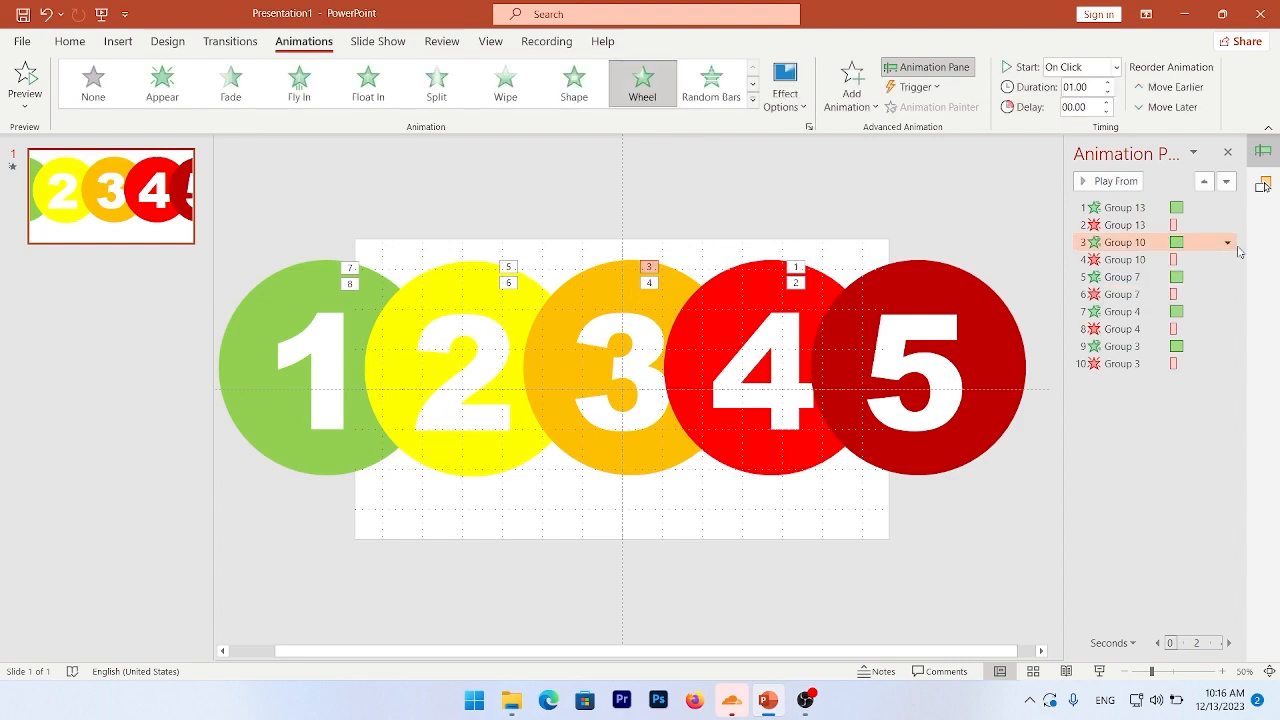
left_click(1226, 242)
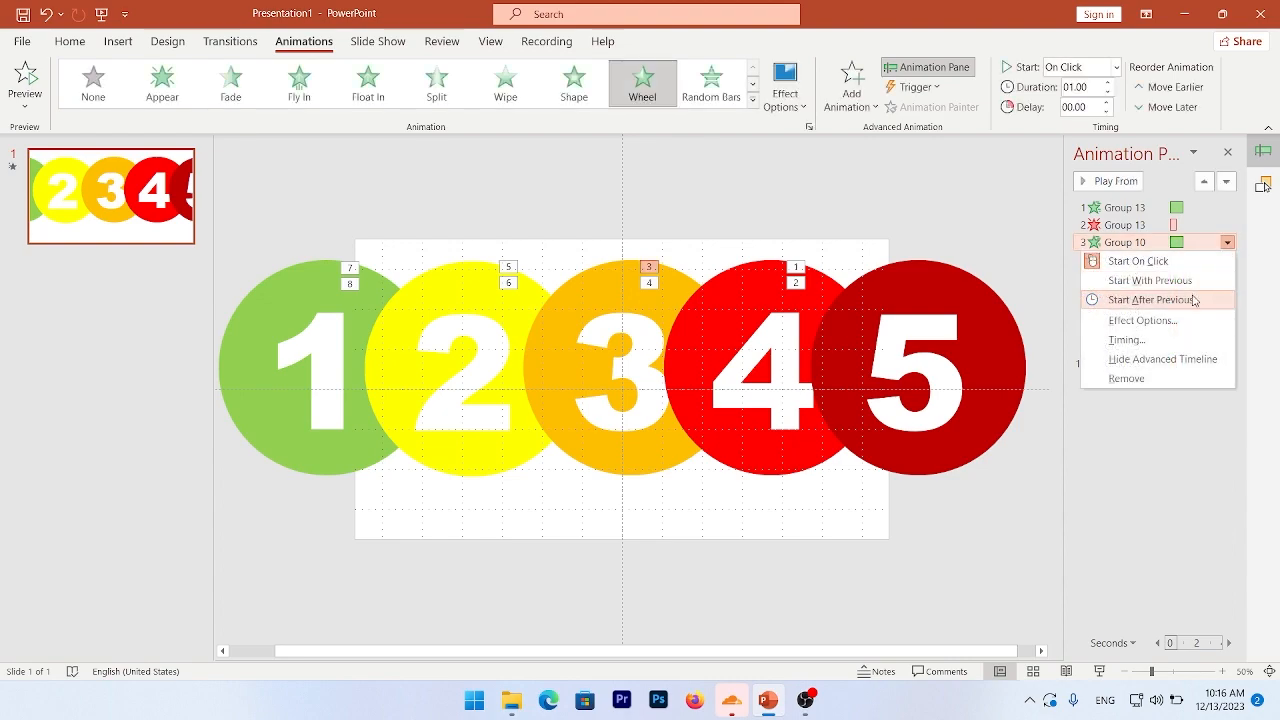
left_click(1192, 295)
left_click(1221, 276)
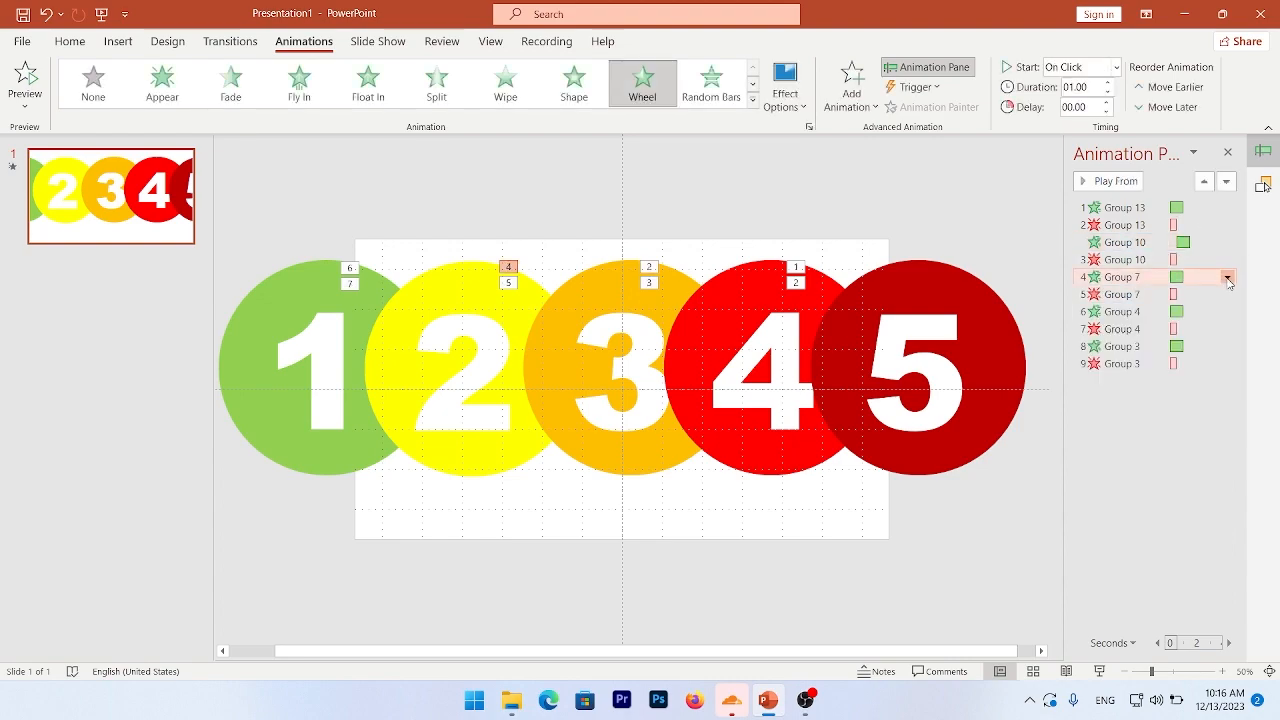
left_click(1227, 277)
left_click(1207, 332)
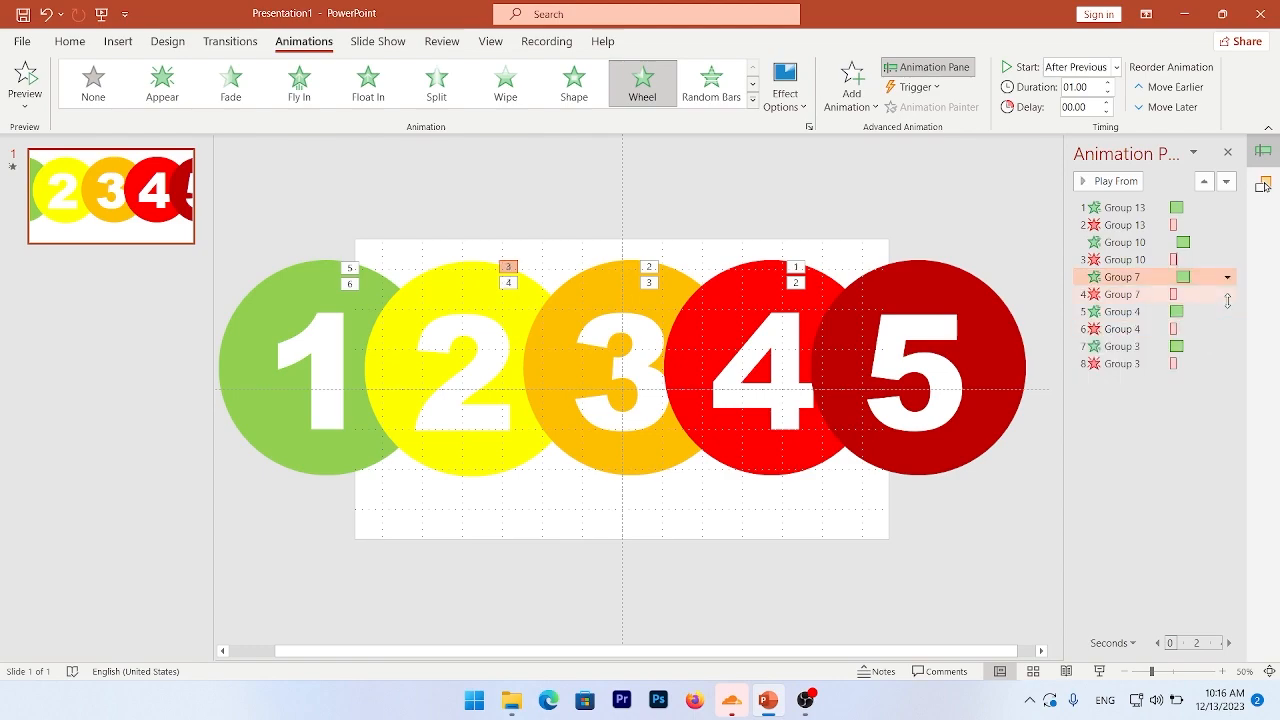
Make the Wheel entrances of circle groups 2 and 1 start after the previous animation
left_click(1228, 294)
left_click(1228, 311)
left_click(1228, 311)
left_click(1150, 367)
left_click(1228, 346)
left_click(1227, 346)
left_click(1150, 403)
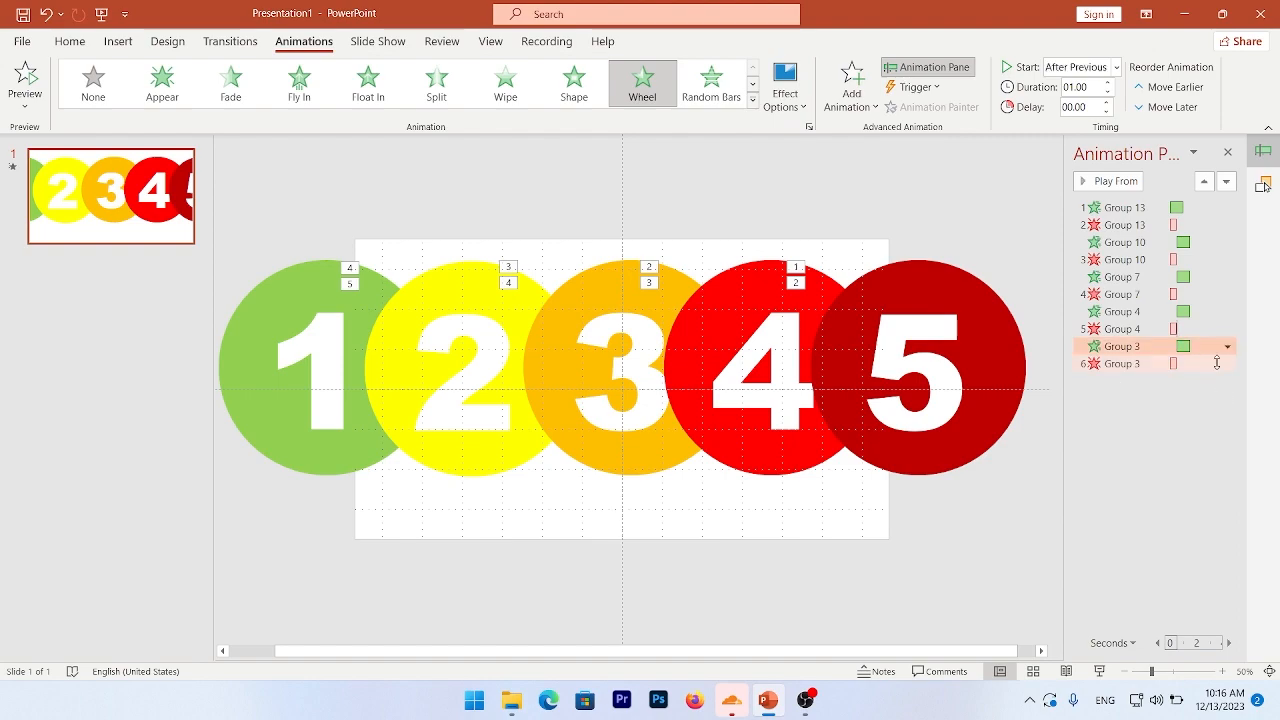
Make the Fade exits of circle groups 5 and 4 start after the previous animation
left_click(1125, 225)
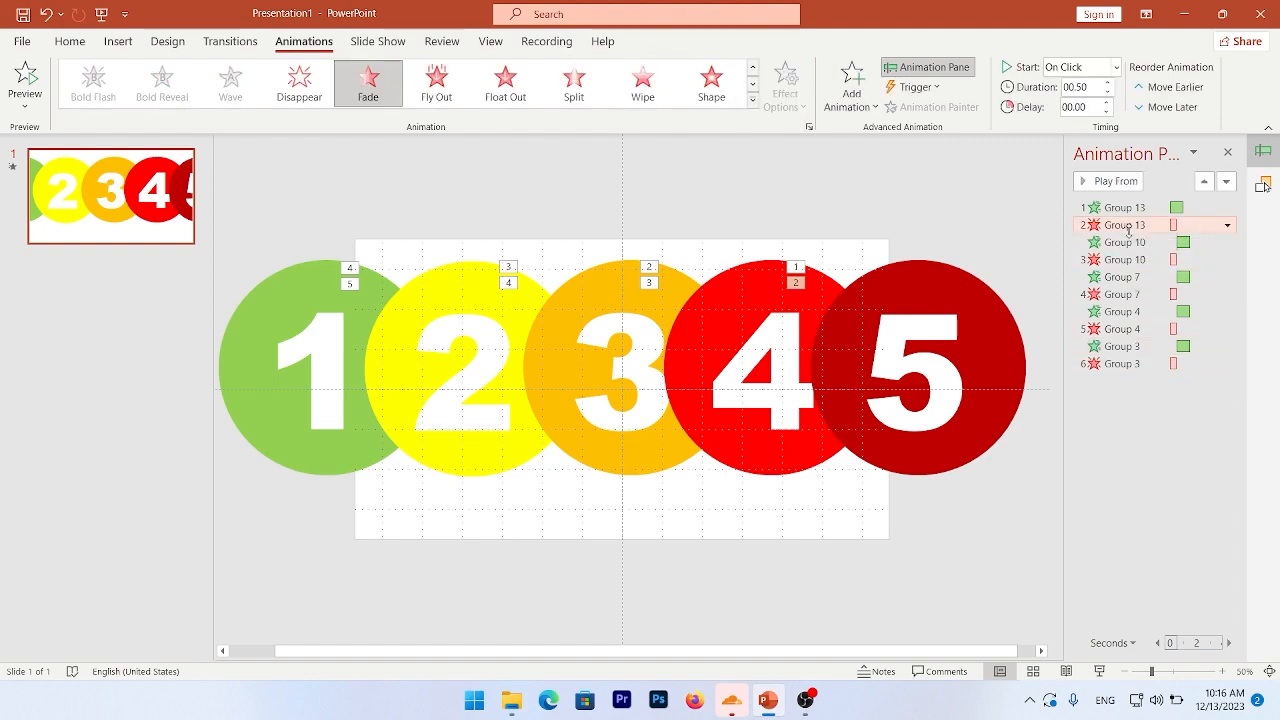
left_click(937, 275)
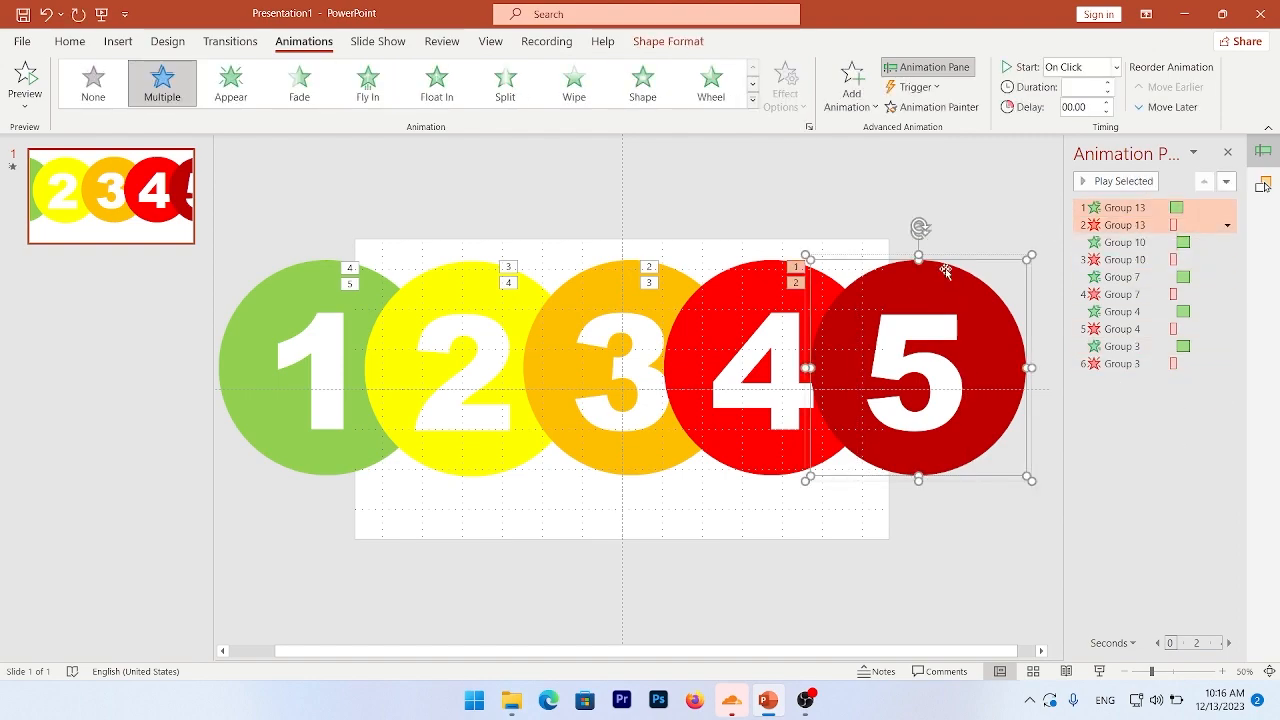
left_click(1153, 226)
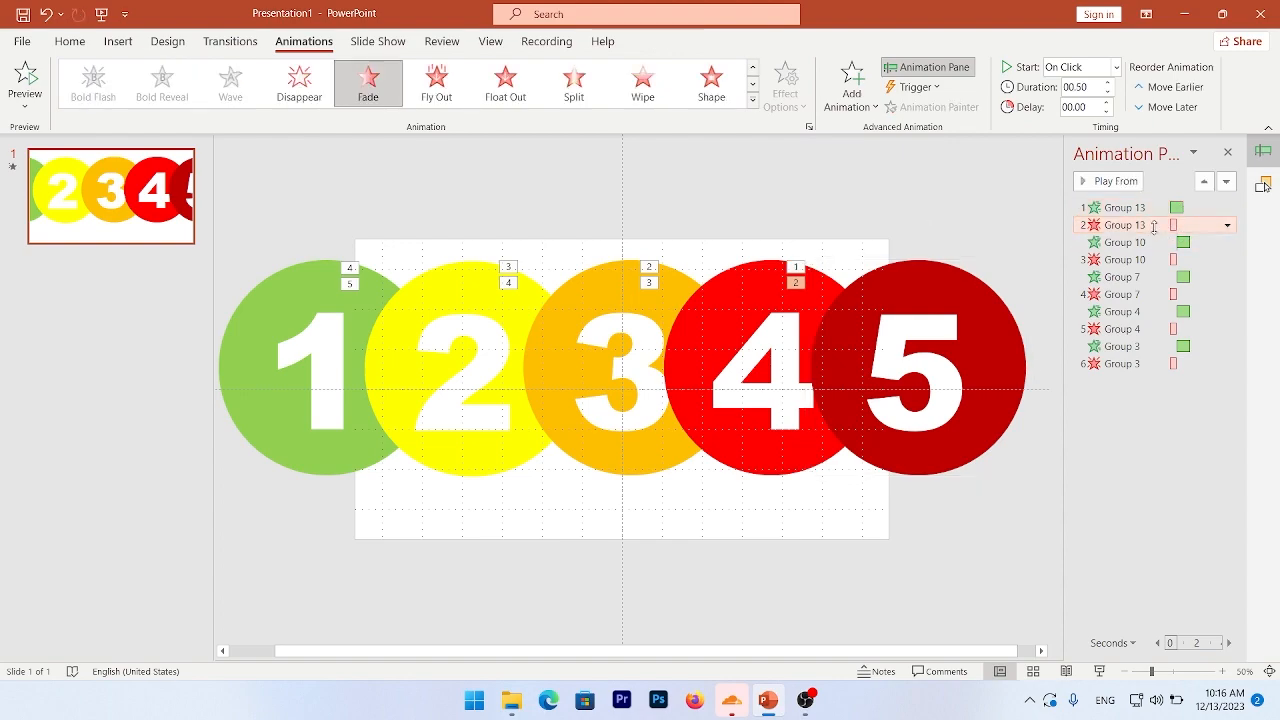
left_click(1227, 225)
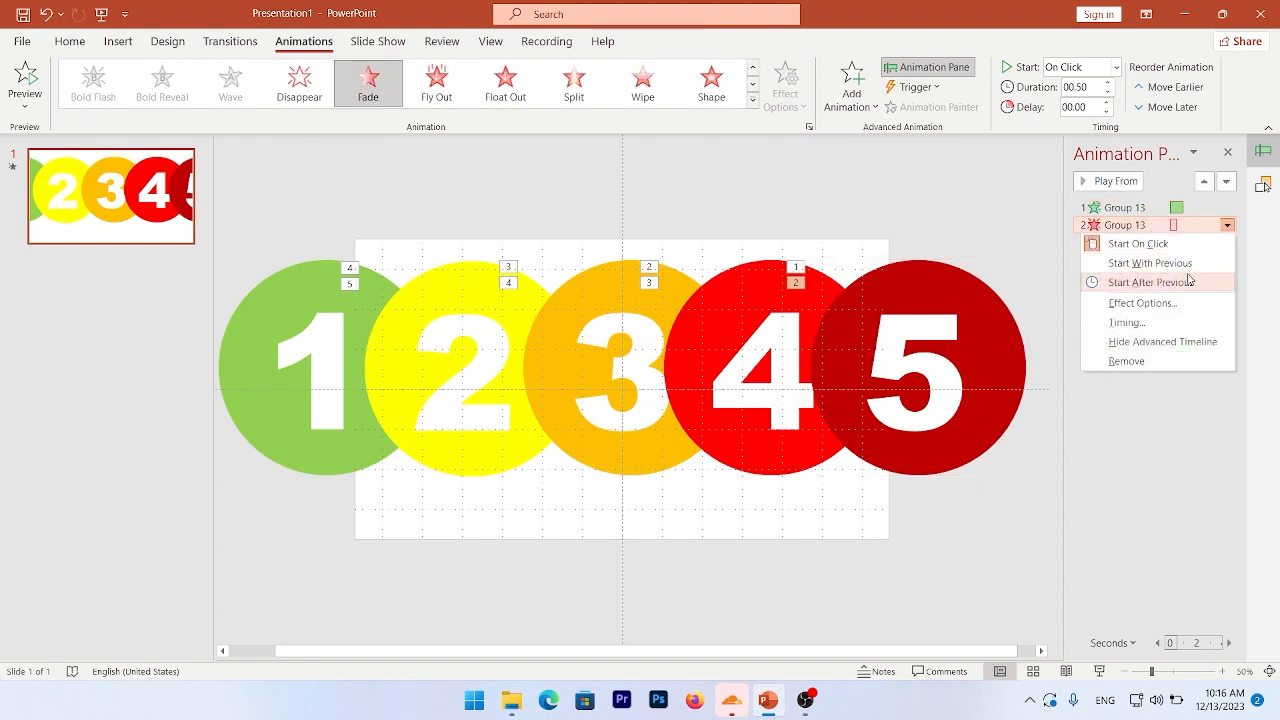
left_click(1150, 282)
left_click(1227, 260)
left_click(1150, 317)
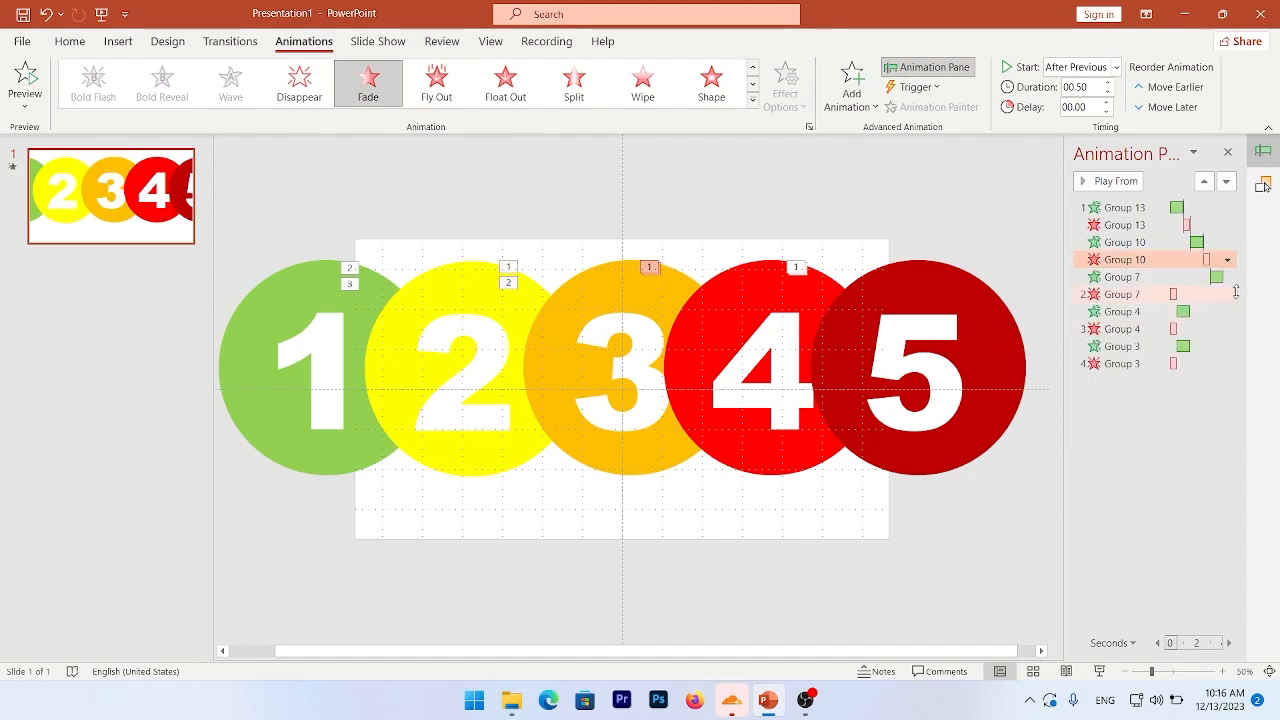
Make the Fade exits of circle groups 3, 2 and 1 start after the previous animation
left_click(1227, 294)
left_click(1150, 351)
left_click(1227, 329)
left_click(1149, 386)
left_click(1226, 363)
left_click(1169, 420)
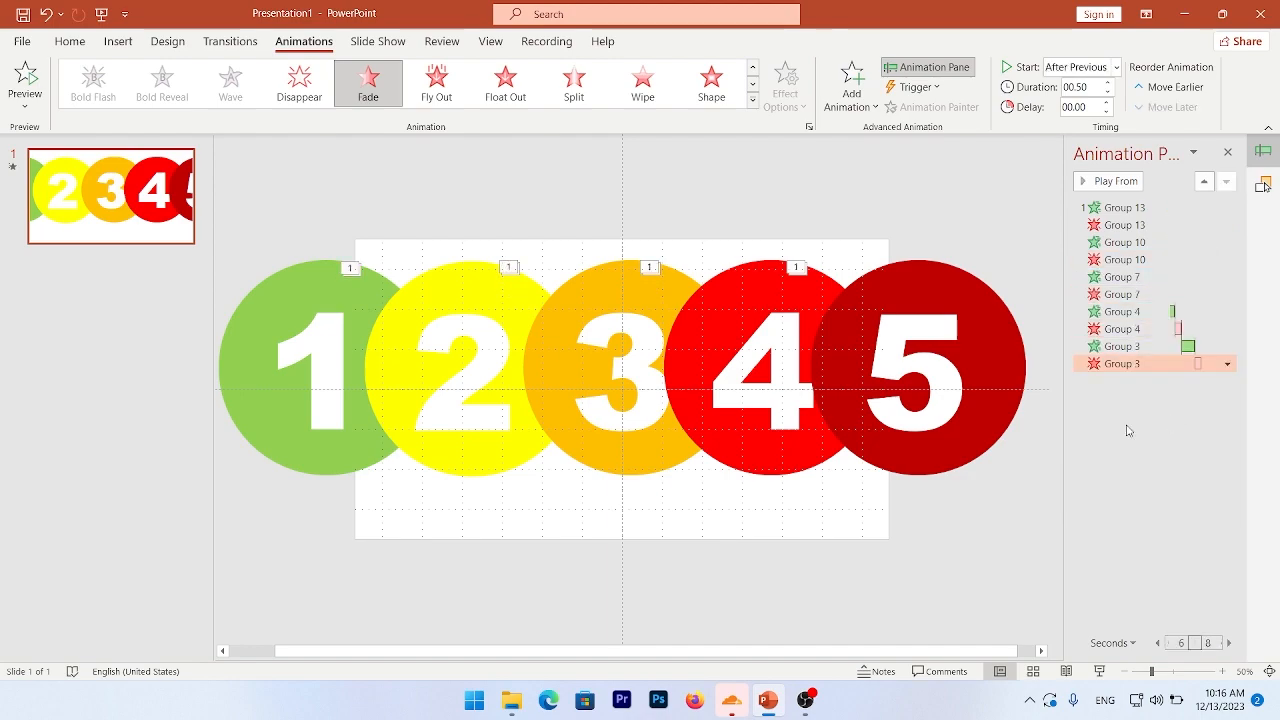
left_click(967, 537)
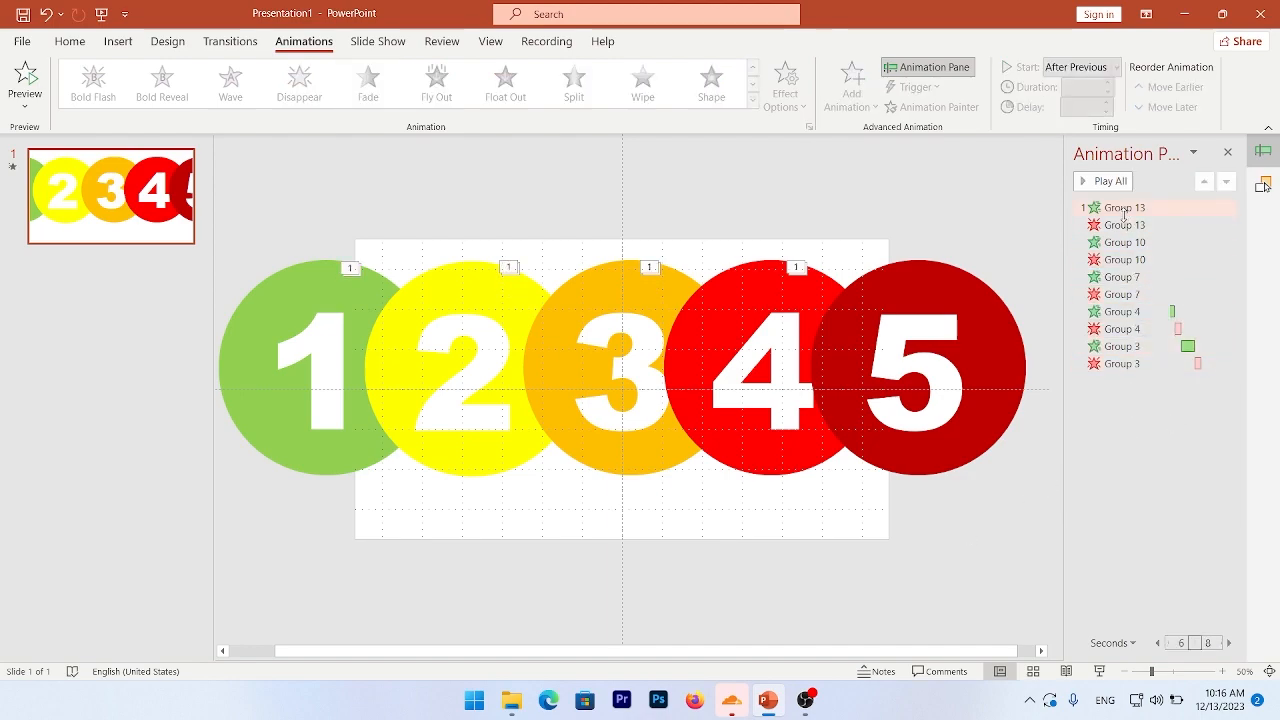
Shorten the Fade exit duration of each of the five circle groups to 0.01 seconds
left_click(1124, 225)
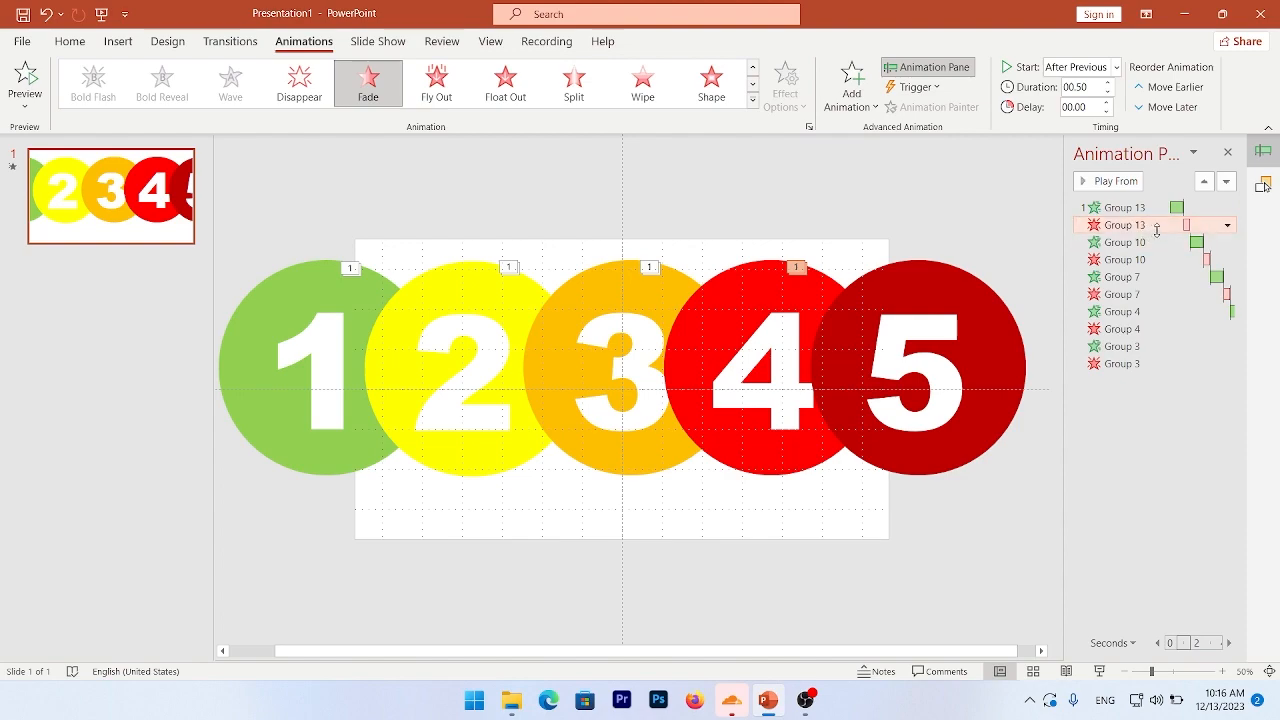
left_click(1084, 88)
type("0.01")
key("Return")
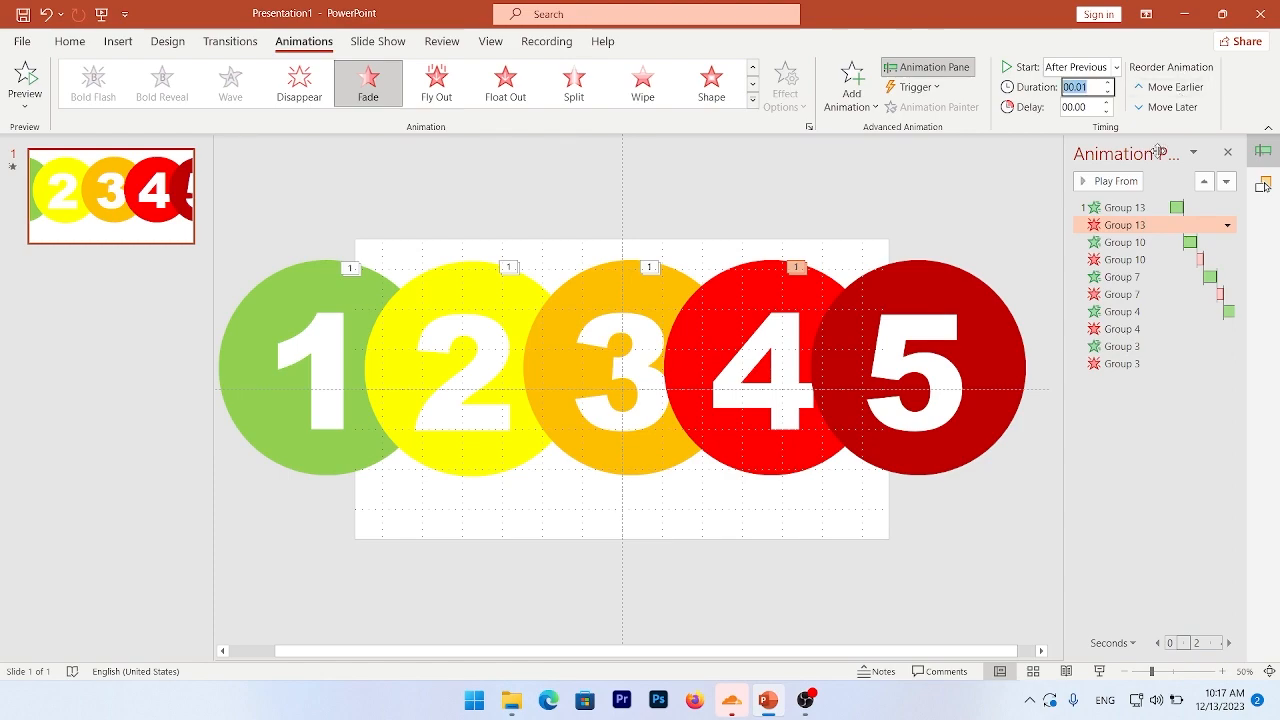
left_click(1130, 260)
double_click(1107, 92)
left_click(1131, 294)
double_click(1107, 92)
left_click(1136, 328)
double_click(1104, 93)
left_click(1122, 363)
left_click(1154, 517)
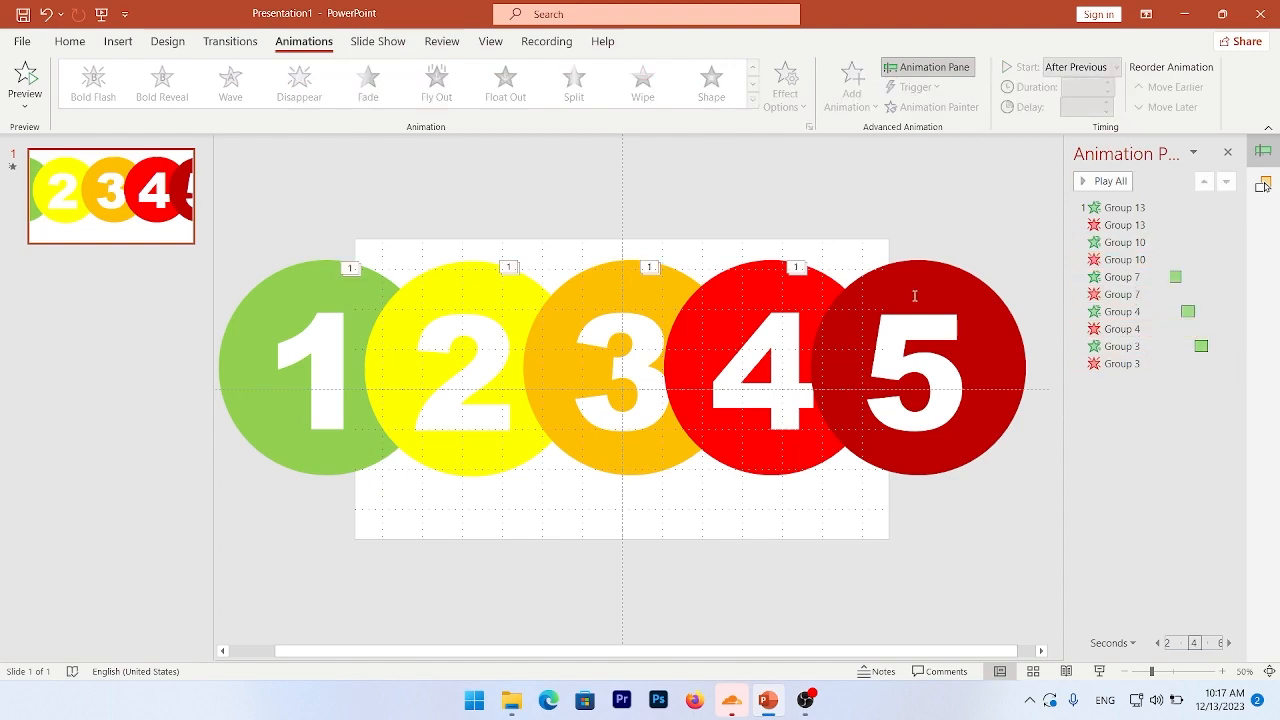
Select all five circle groups and center them horizontally on the slide with Align Center
left_click(913, 263)
left_click(747, 266, "shift")
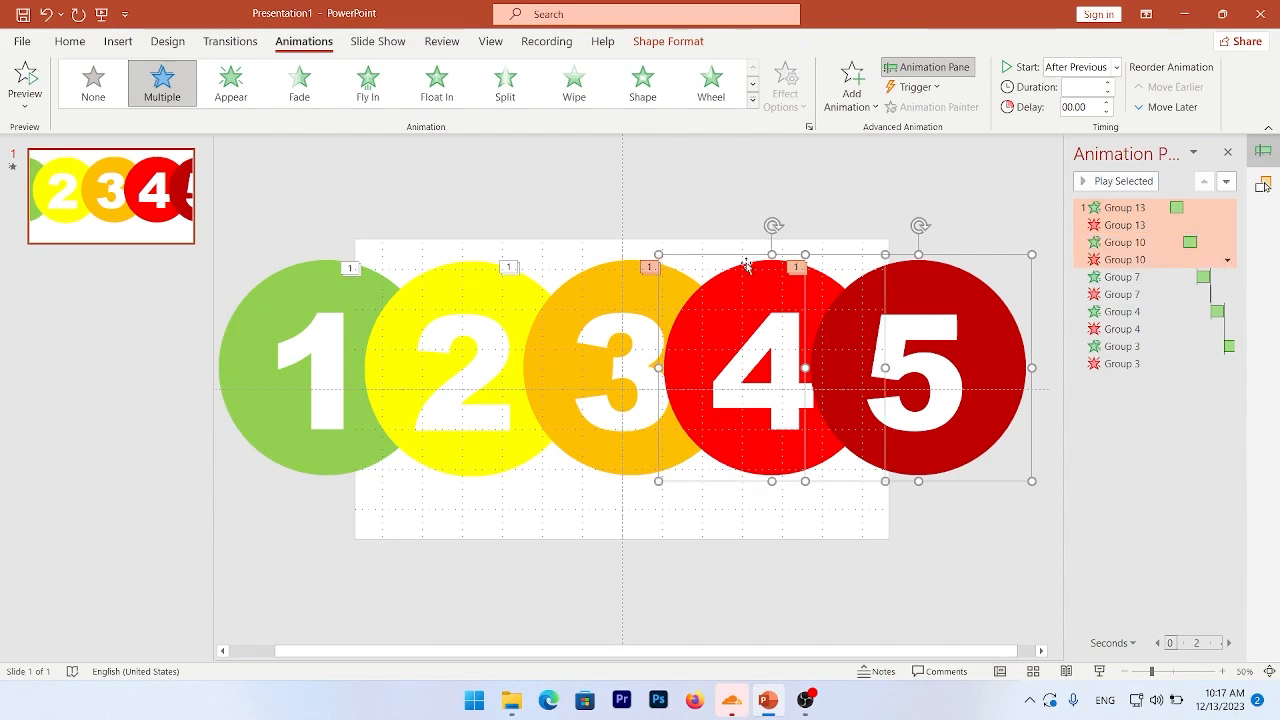
left_click(565, 290, "shift")
left_click(438, 278, "shift")
left_click(286, 272, "shift")
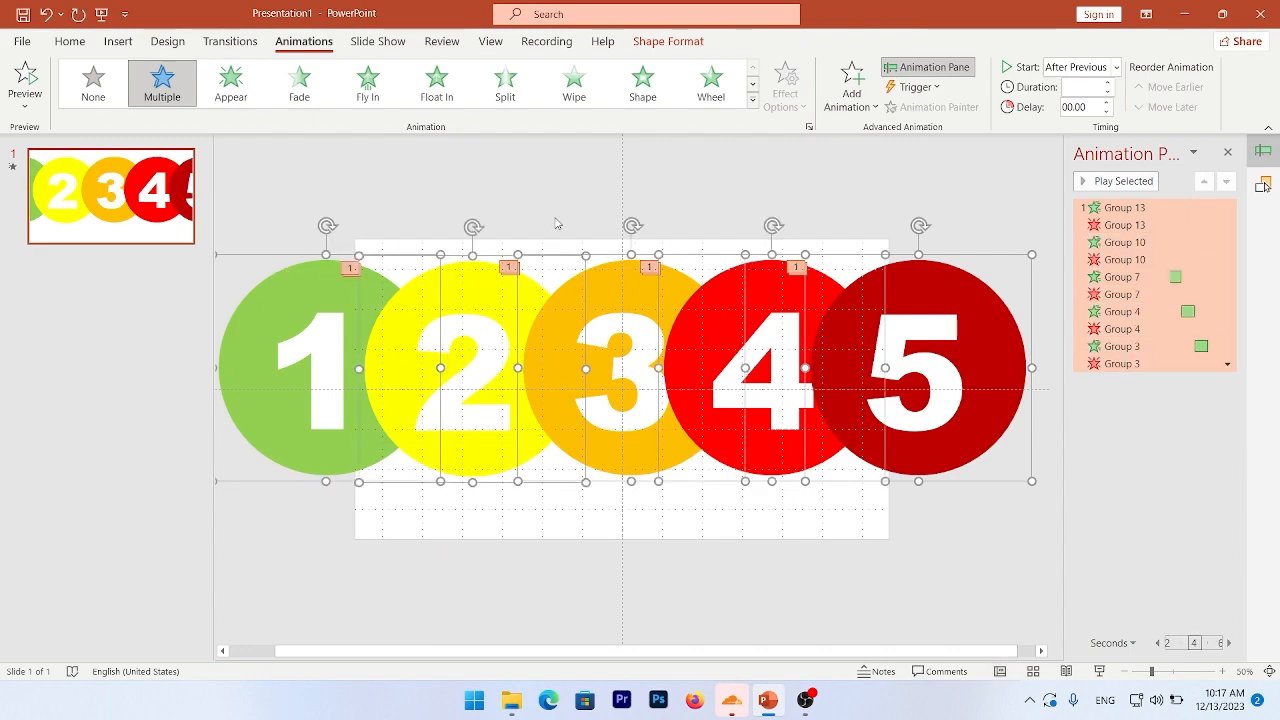
left_click(68, 44)
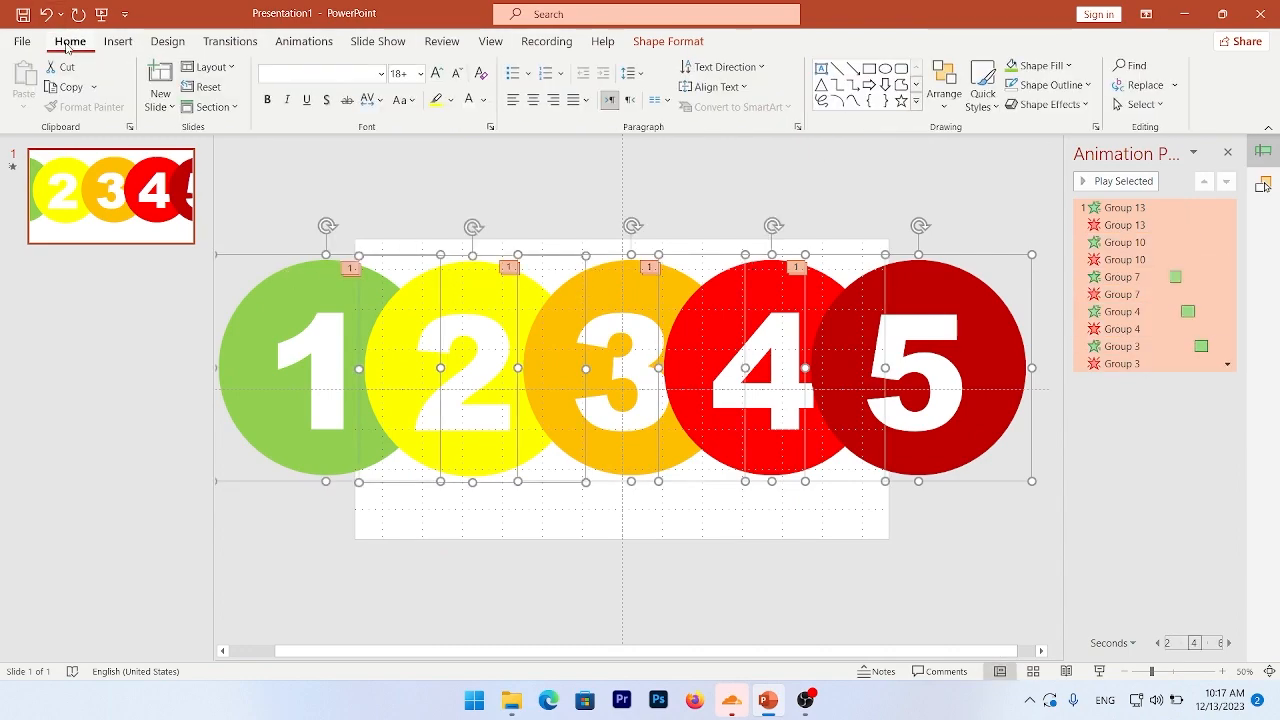
left_click(943, 105)
mouse_move(1038, 374)
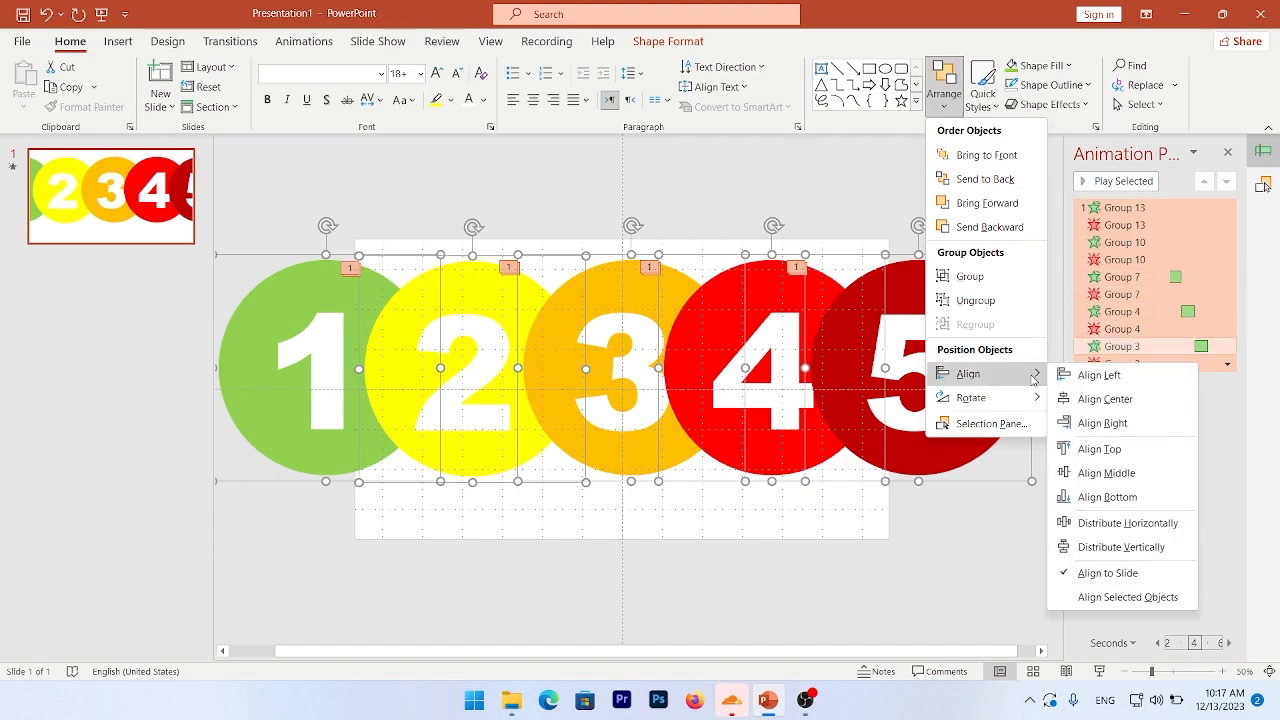
left_click(1100, 398)
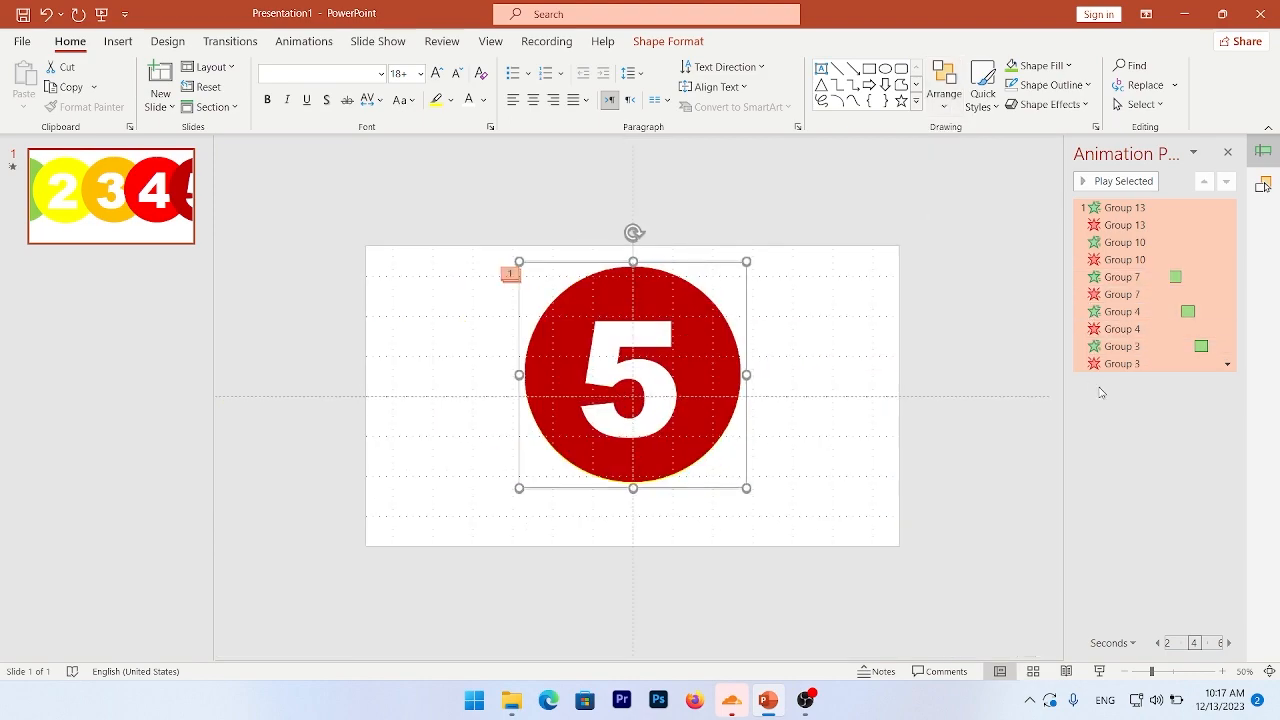
Center the stacked circle groups vertically with Align Middle, keep Align to Slide active, and deselect them
left_click(946, 95)
mouse_move(1004, 376)
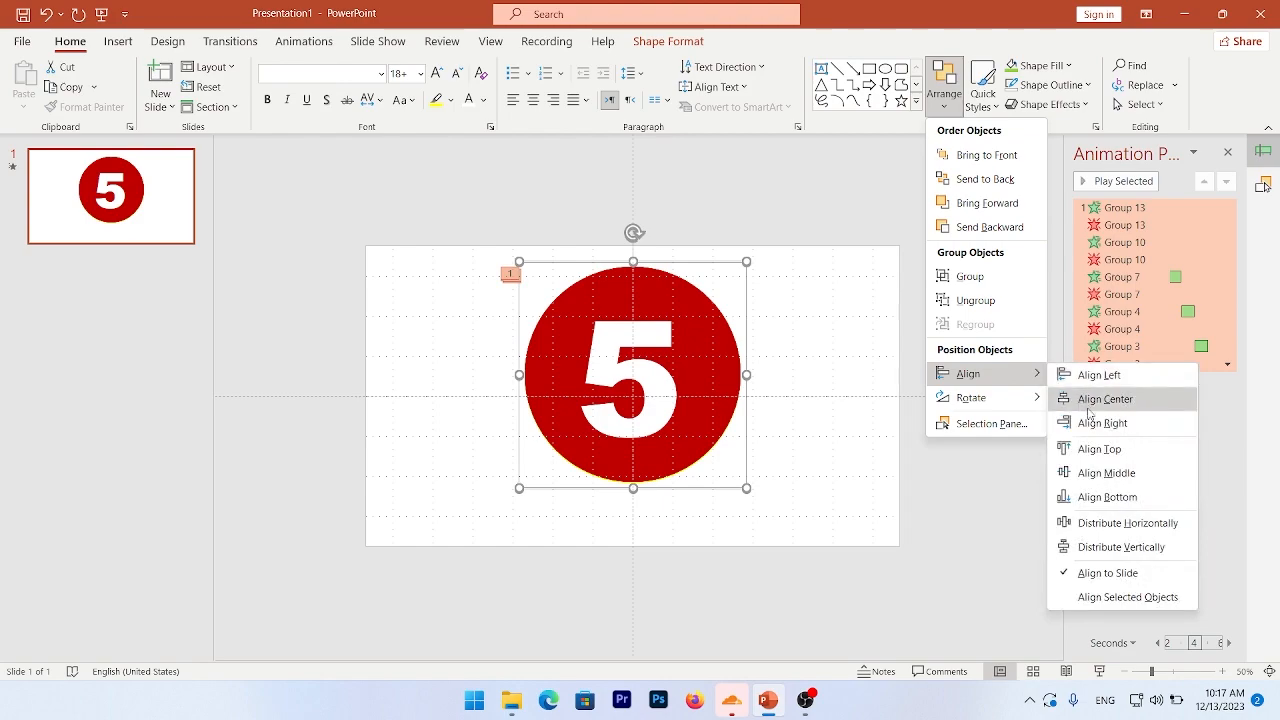
left_click(1106, 472)
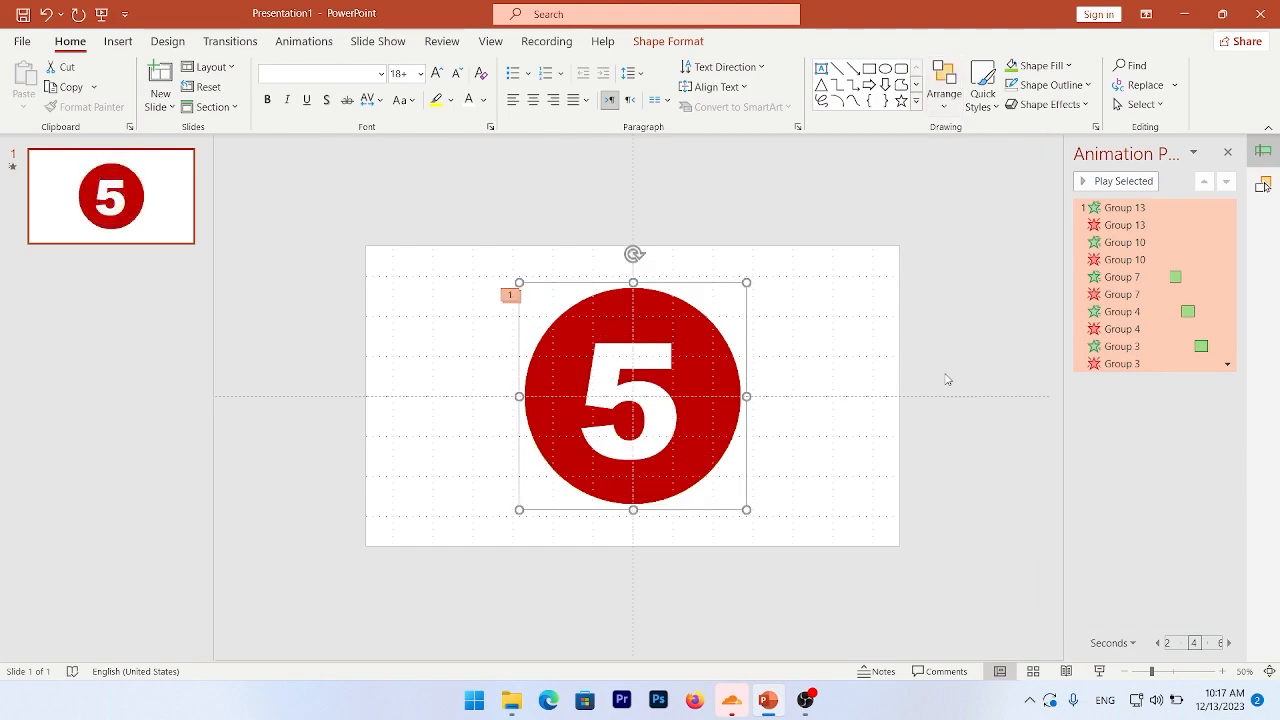
left_click(946, 95)
mouse_move(985, 374)
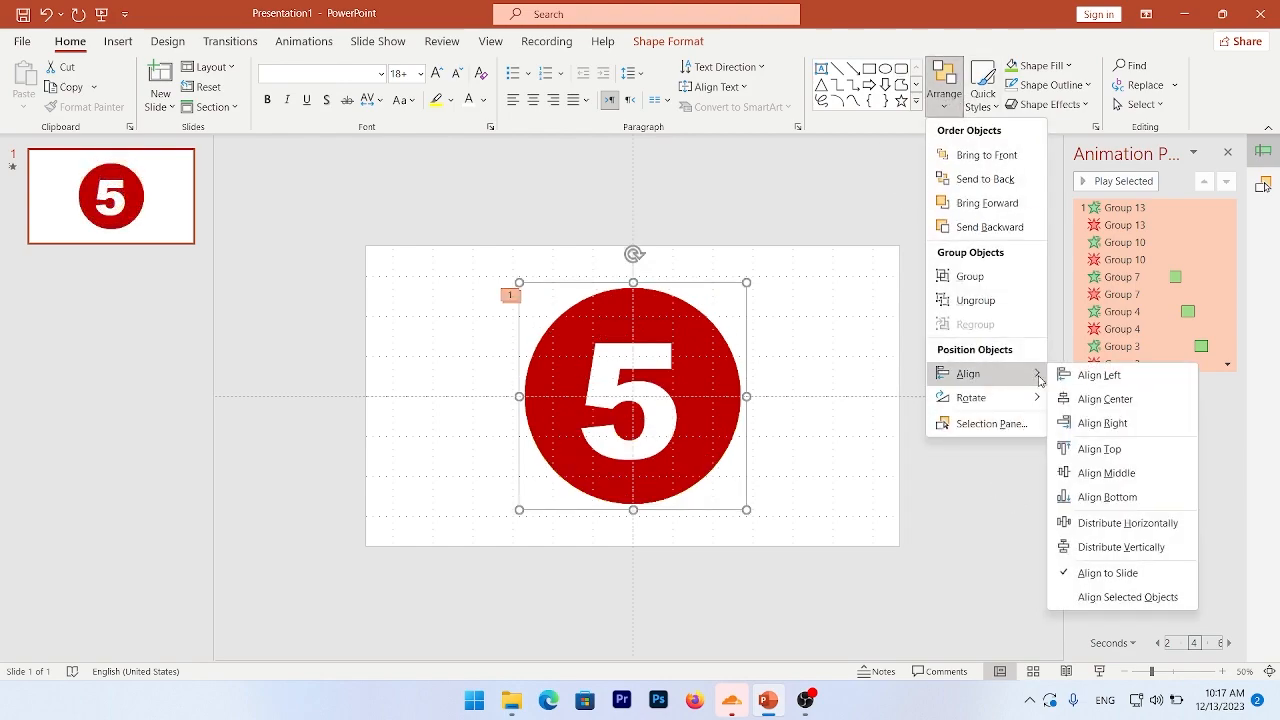
left_click(1115, 574)
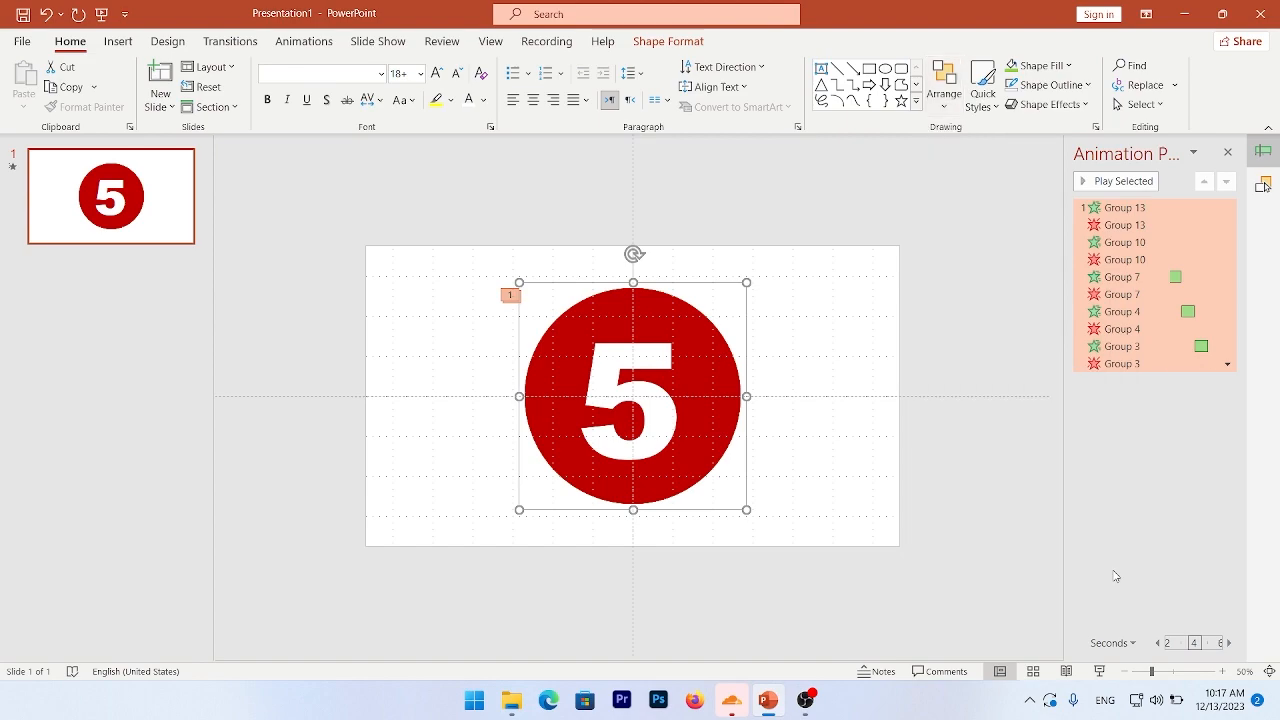
left_click(1025, 441)
scroll(830, 416, "up", 2)
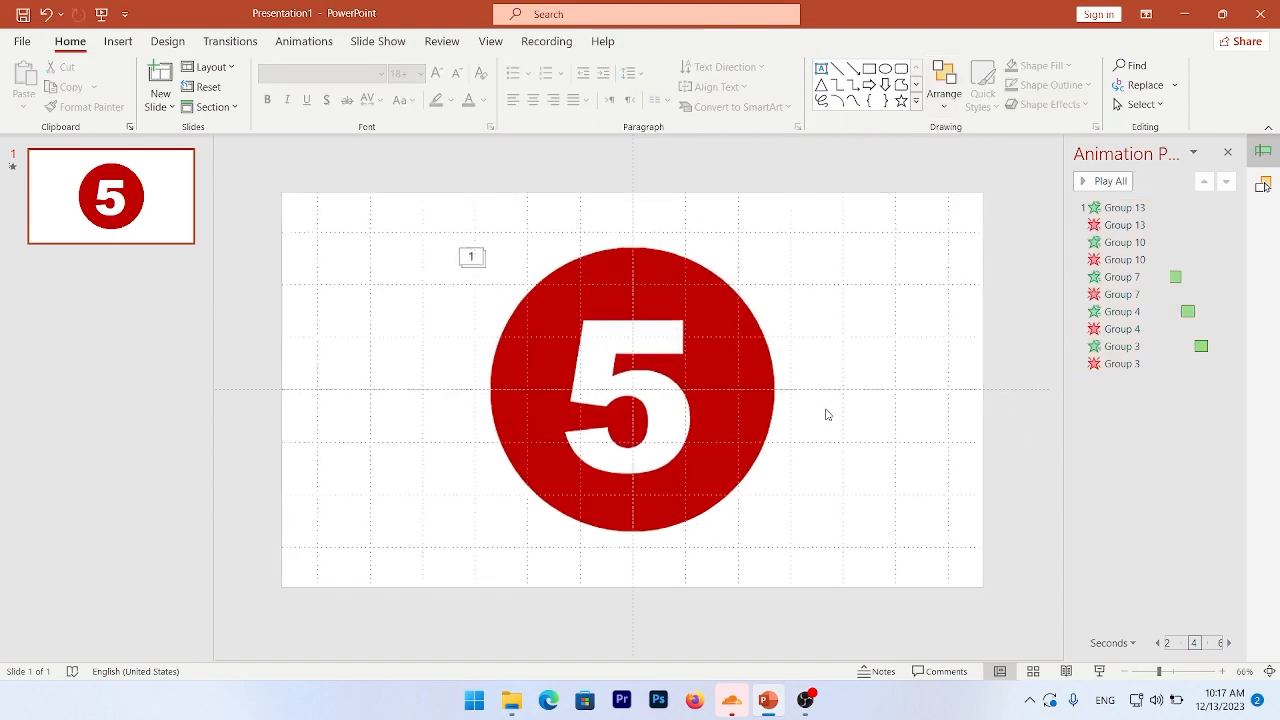